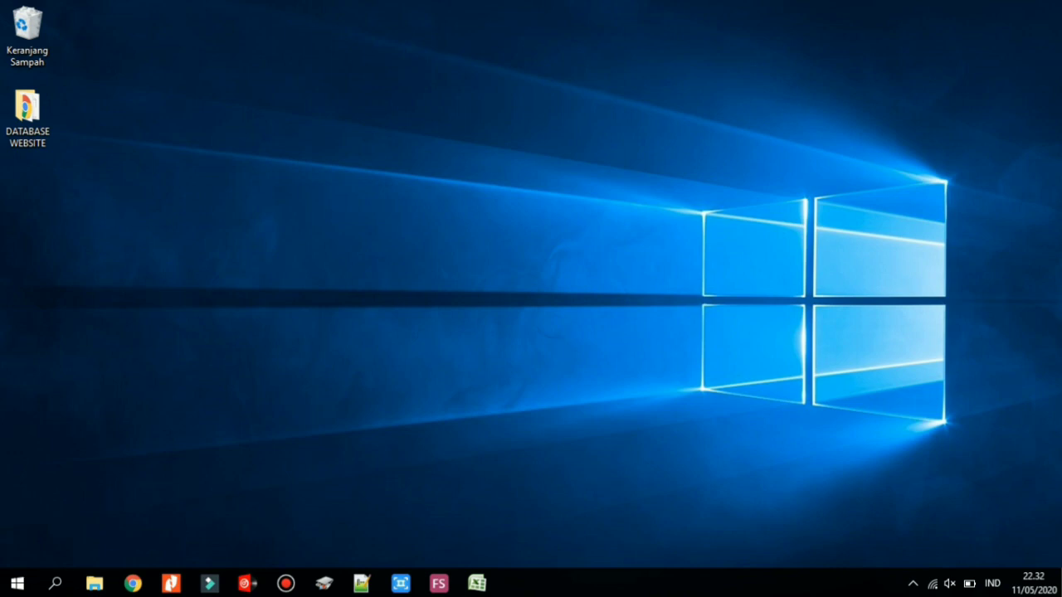
Open Microsoft Excel and enter the title DAFTAR NILAI SISWA in cell A1.
left_click(477, 583)
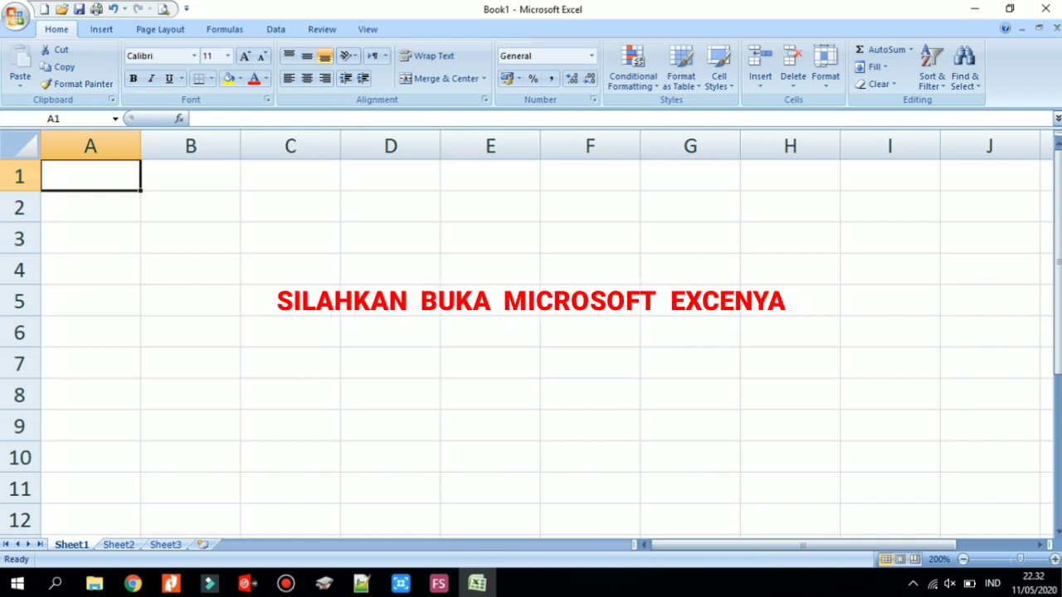
type("DAF")
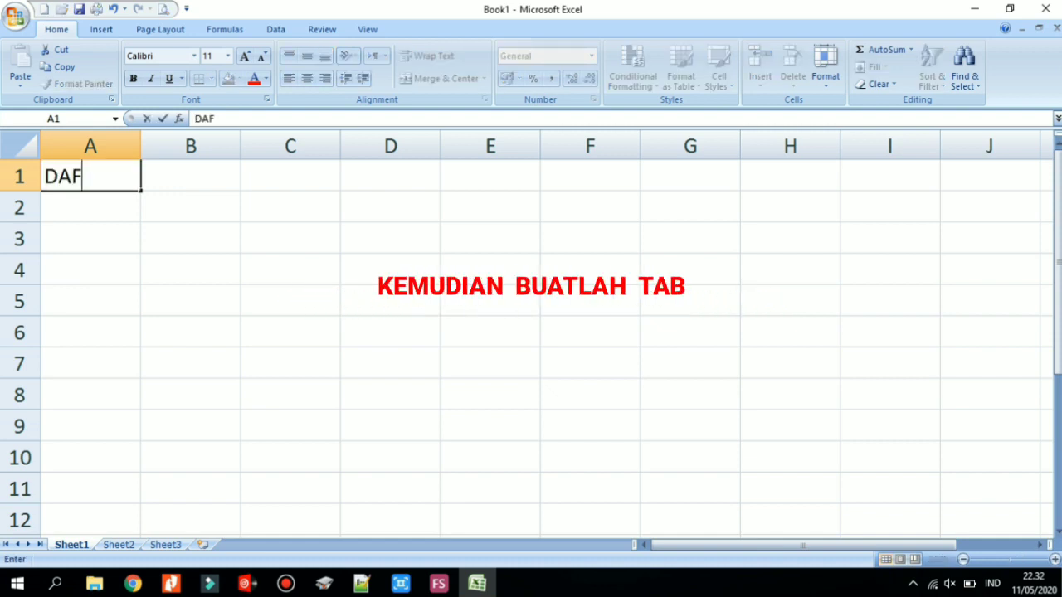
type("TAR NILAI SISWA")
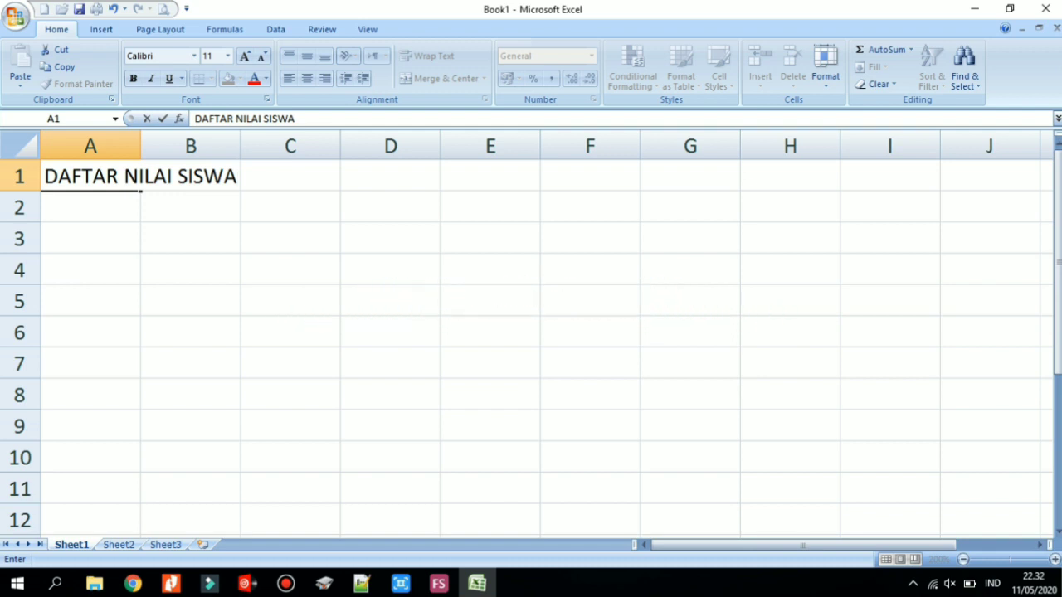
key("Return")
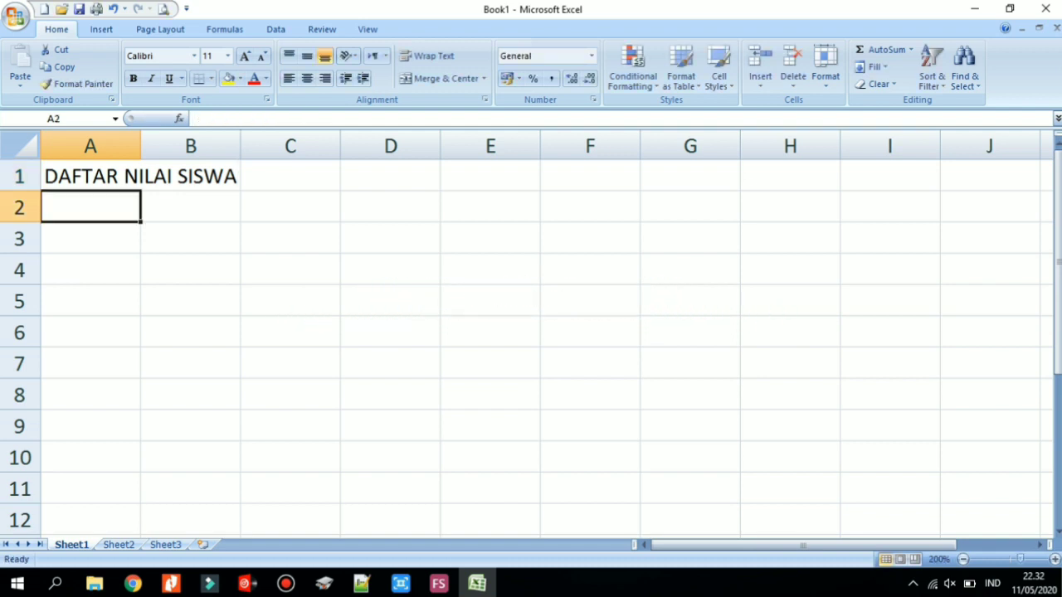
Enter the column headings NO, NAMA SISWA and MAPEL in cells A3 to C3.
key("Return")
type("NO")
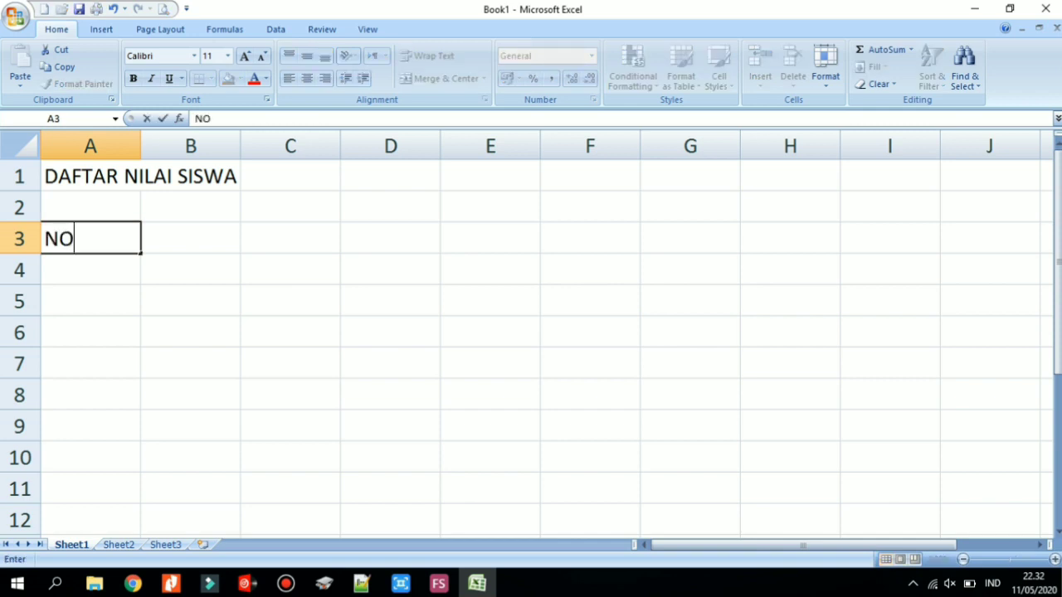
key("Tab")
type("NAMA SISWA")
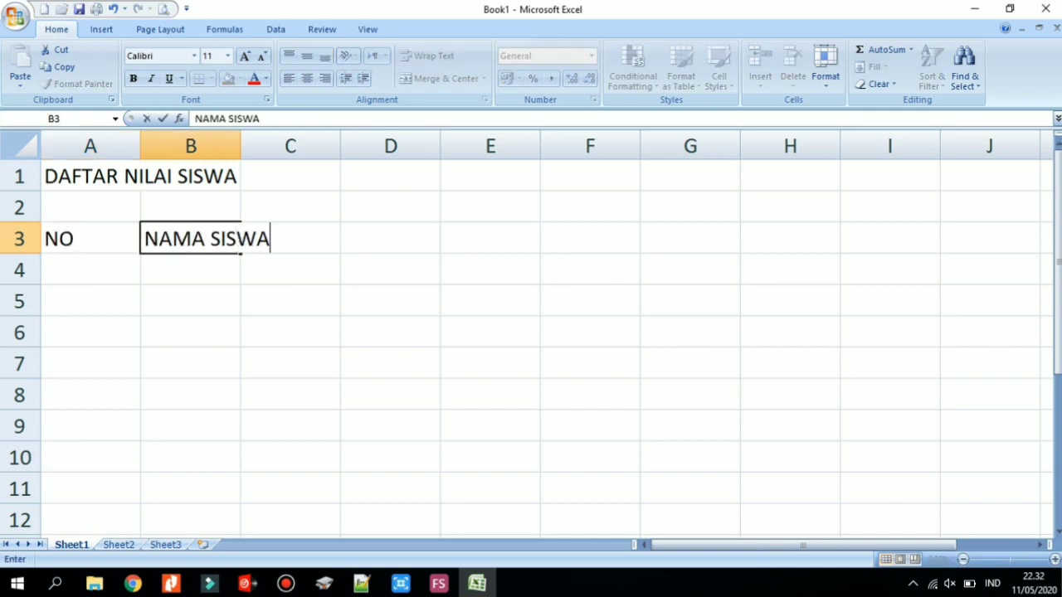
key("Tab")
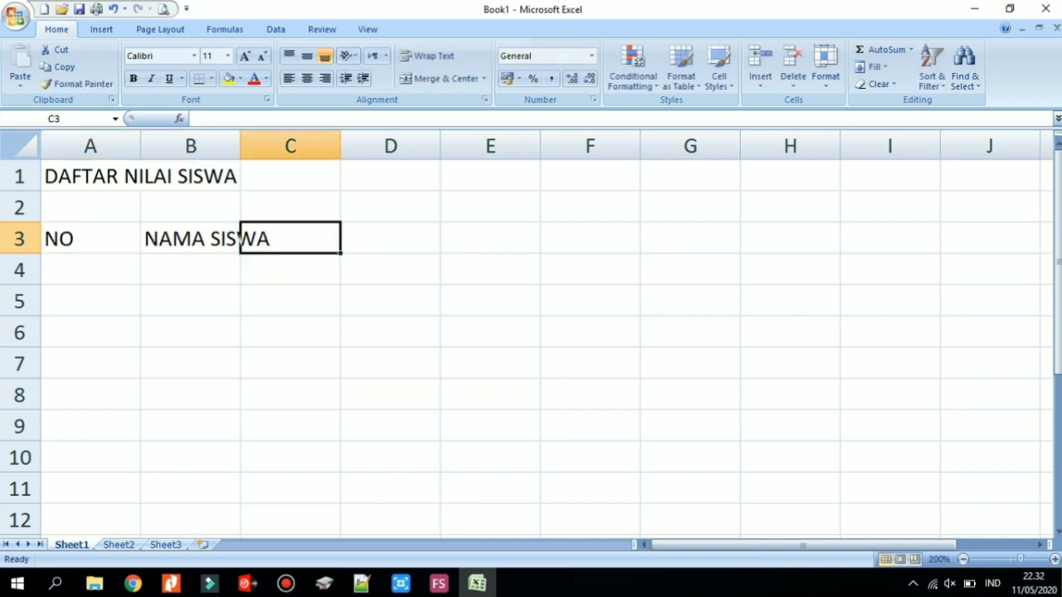
type("MAPEL")
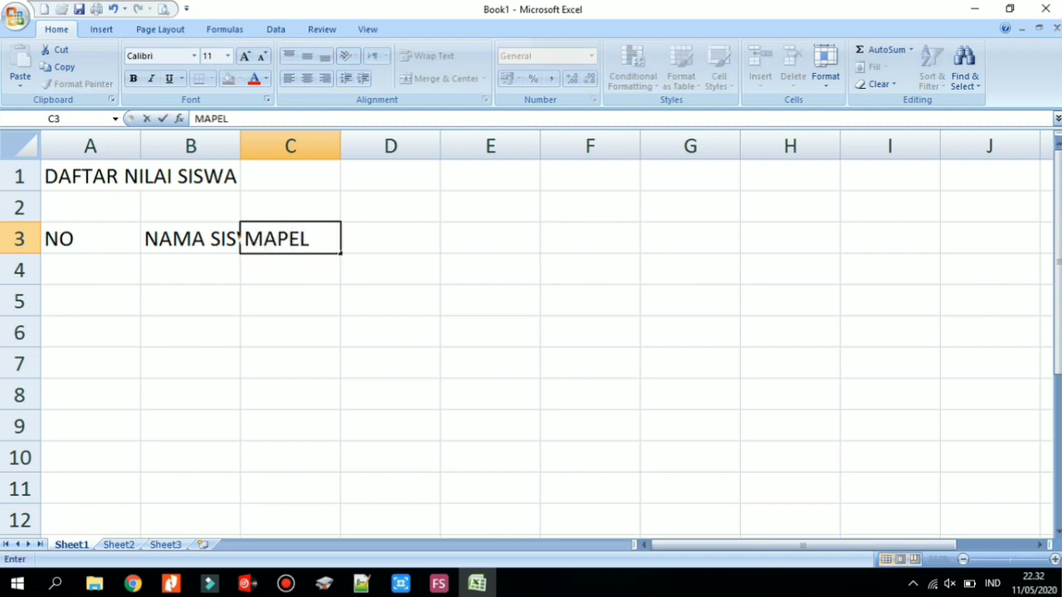
key("Return")
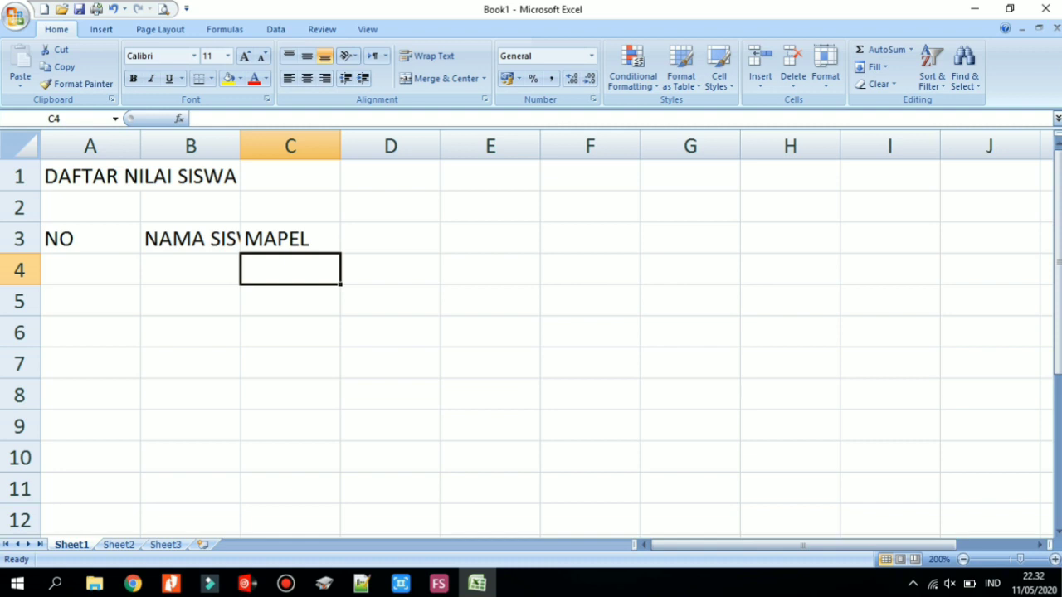
Enter the subject headings MTK, IPA, IPS and SBK in cells C4 to F4.
type("MTK")
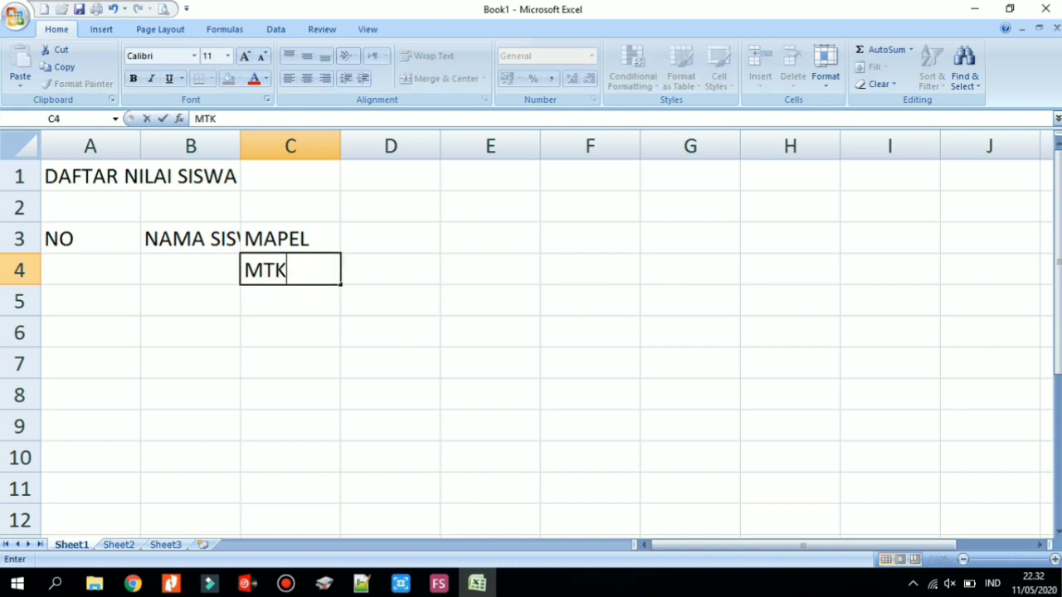
key("Tab")
type("IPA")
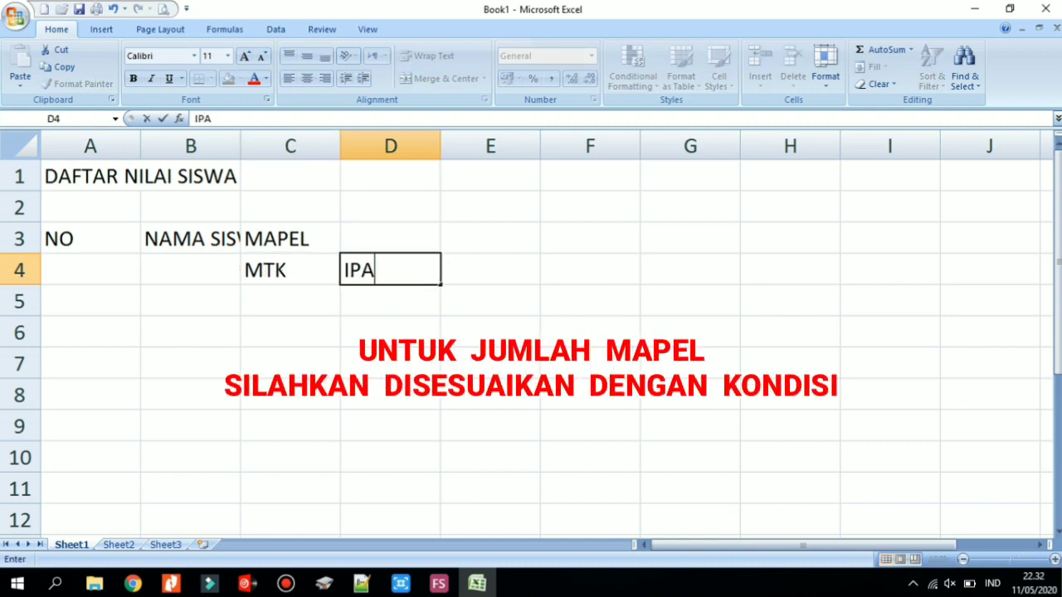
key("Tab")
type("IPS")
key("Tab")
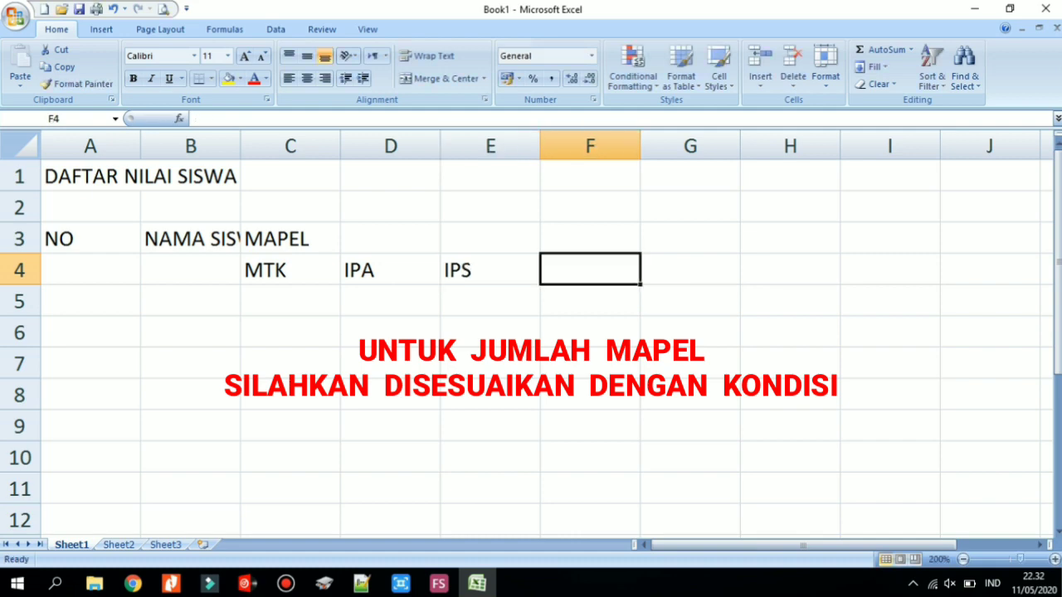
type("SBK")
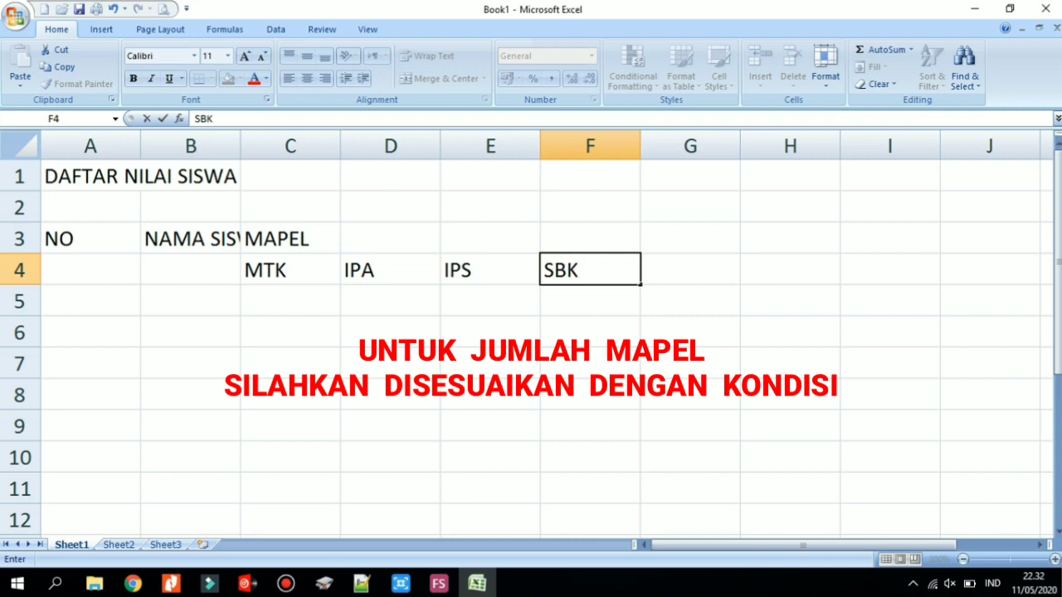
key("Tab")
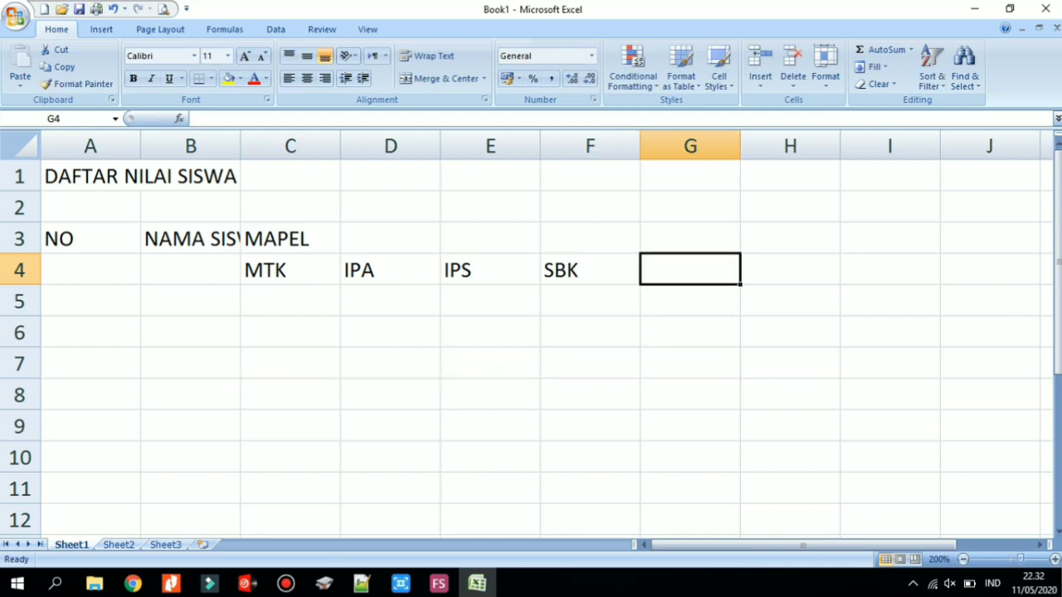
Enter the heading JUMLAH NILAI in cell G3.
left_click(689, 237)
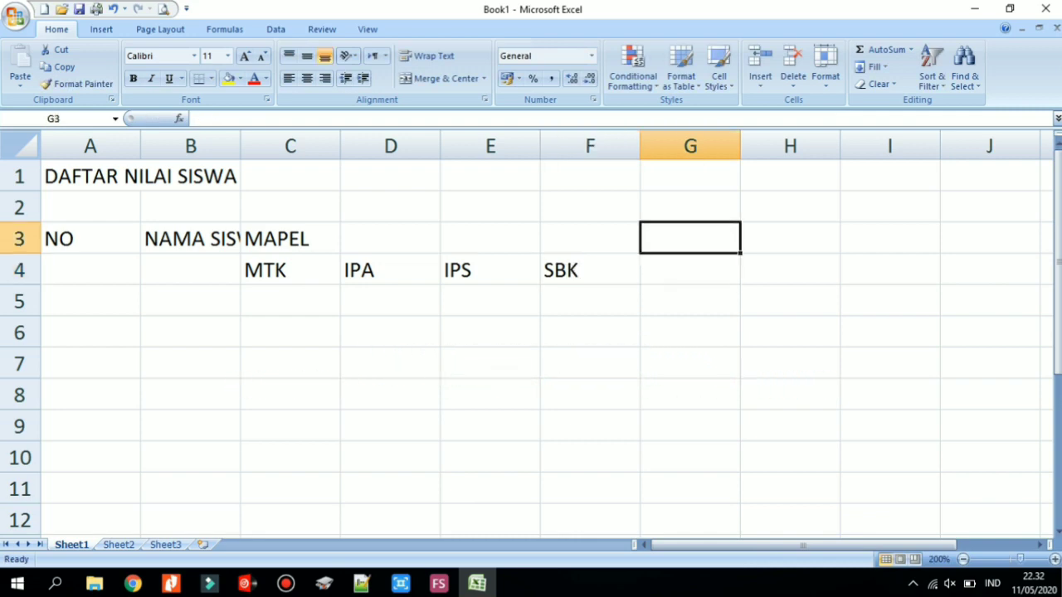
type("JUMLAH NILAI")
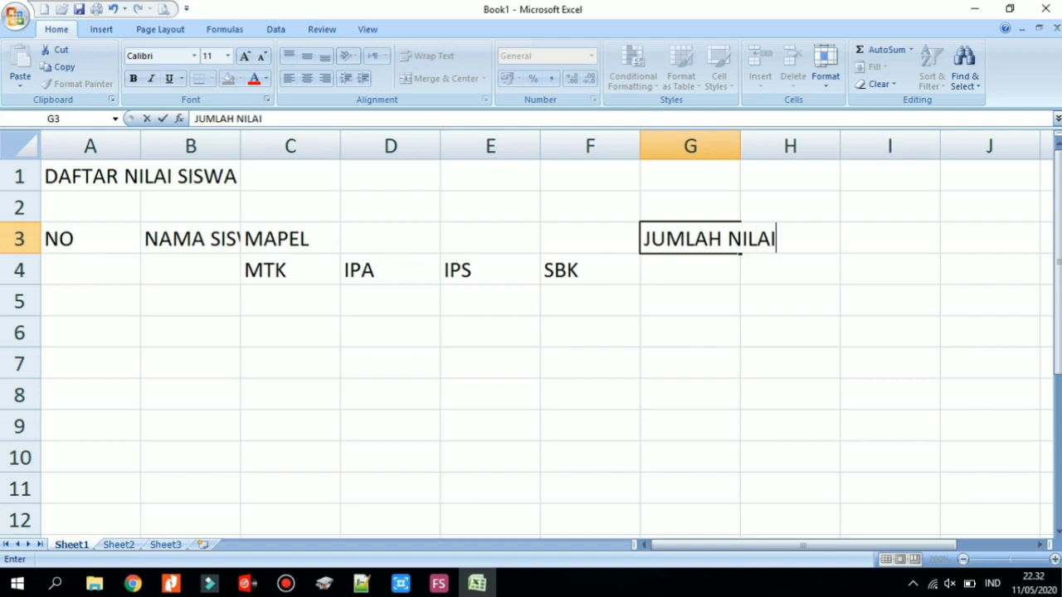
key("Tab")
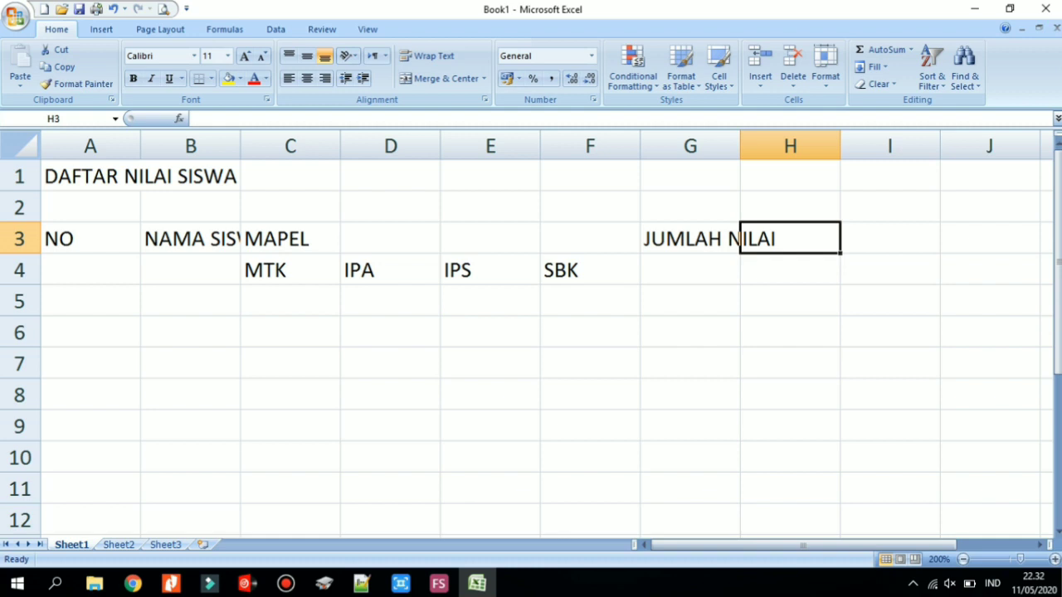
Narrow column A to about half its width and widen column B to fit the NAMA SISWA heading.
left_click_drag(140, 146, 91, 146)
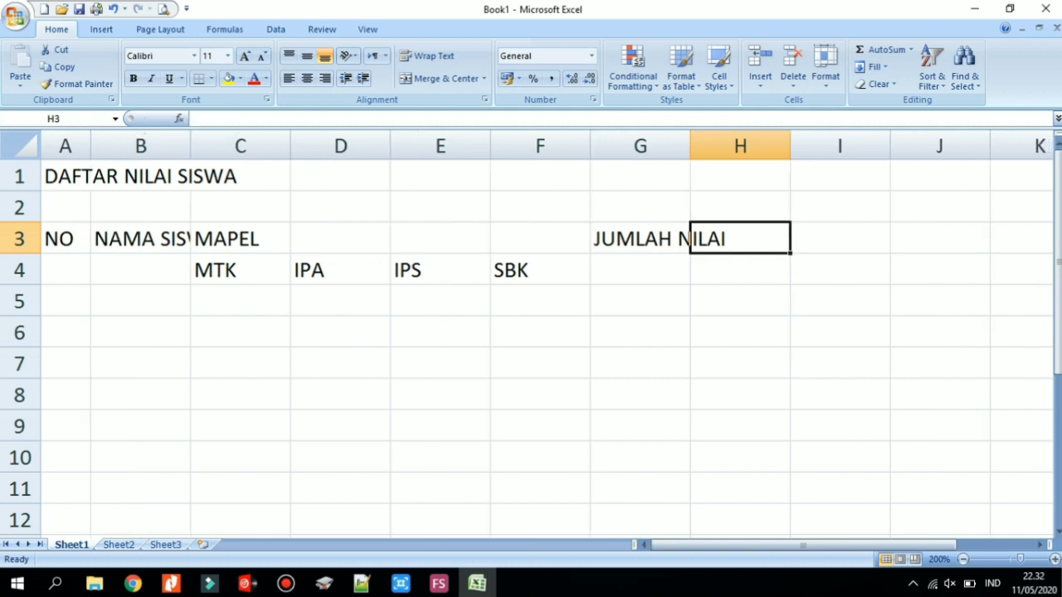
left_click_drag(190, 146, 278, 147)
Merge and center the MAPEL heading across cells C3 to F3.
left_click(327, 239)
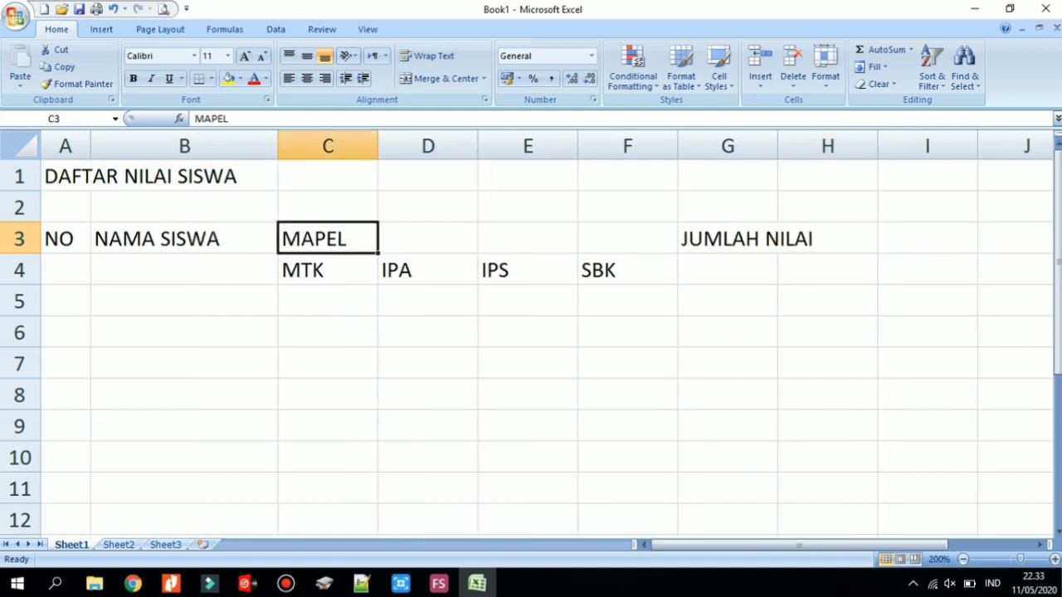
left_click_drag(327, 239, 627, 239)
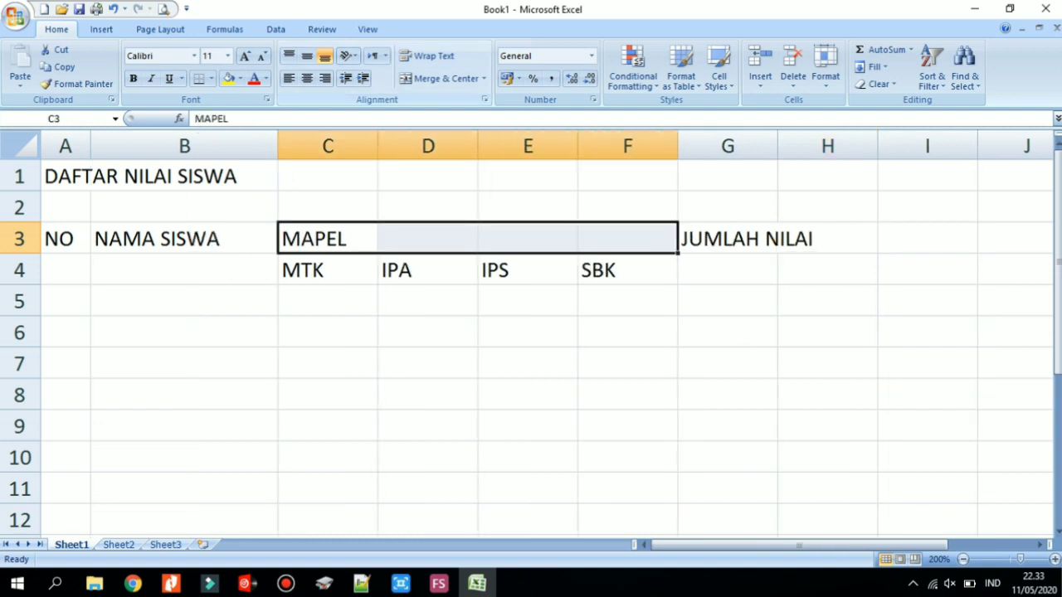
left_click(442, 78)
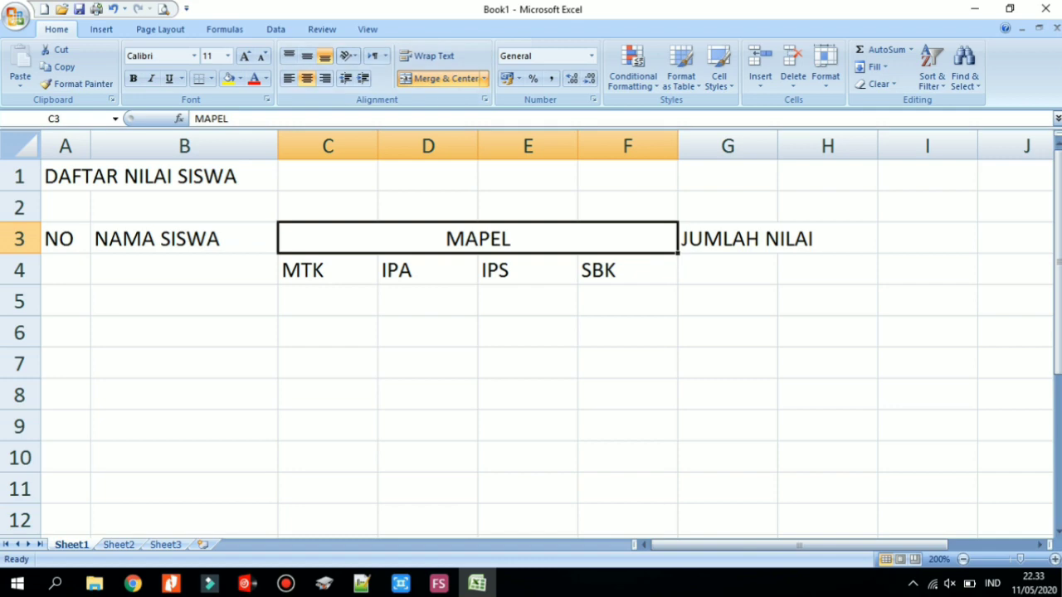
Merge and center the NO heading over A3:A4 and the NAMA SISWA heading over B3:B4.
left_click_drag(66, 239, 65, 269)
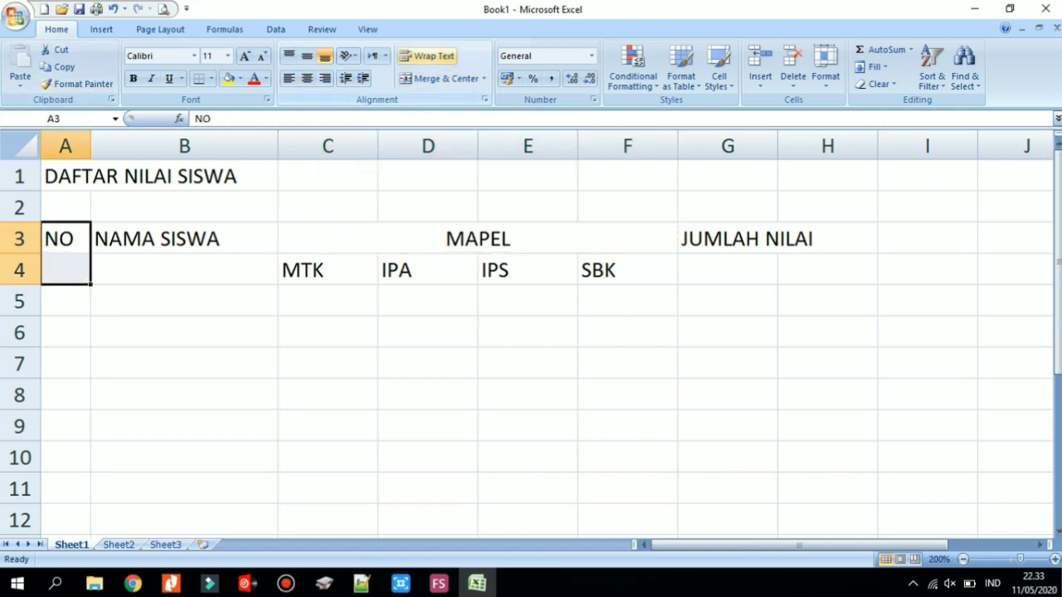
left_click(442, 78)
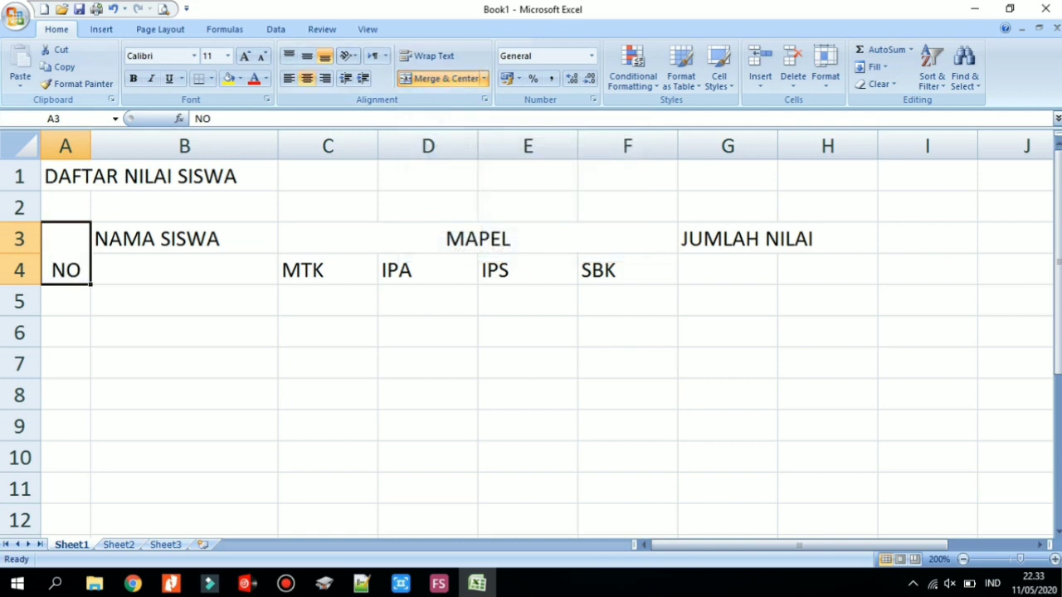
left_click(78, 84)
left_click_drag(184, 239, 184, 269)
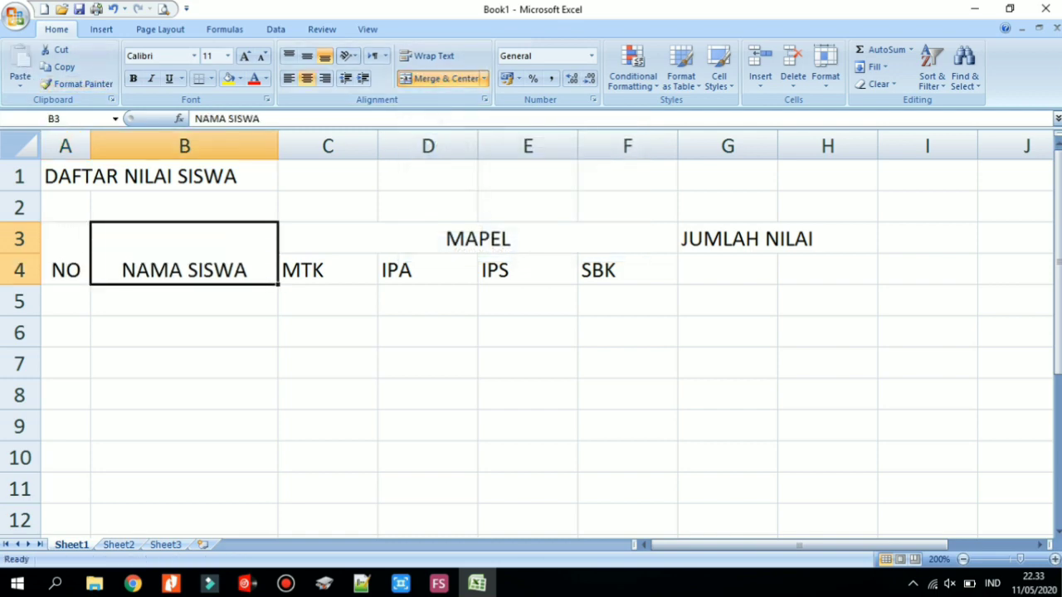
Merge and center the JUMLAH NILAI heading over G3:G4 and widen column G to fit the text.
left_click(770, 239)
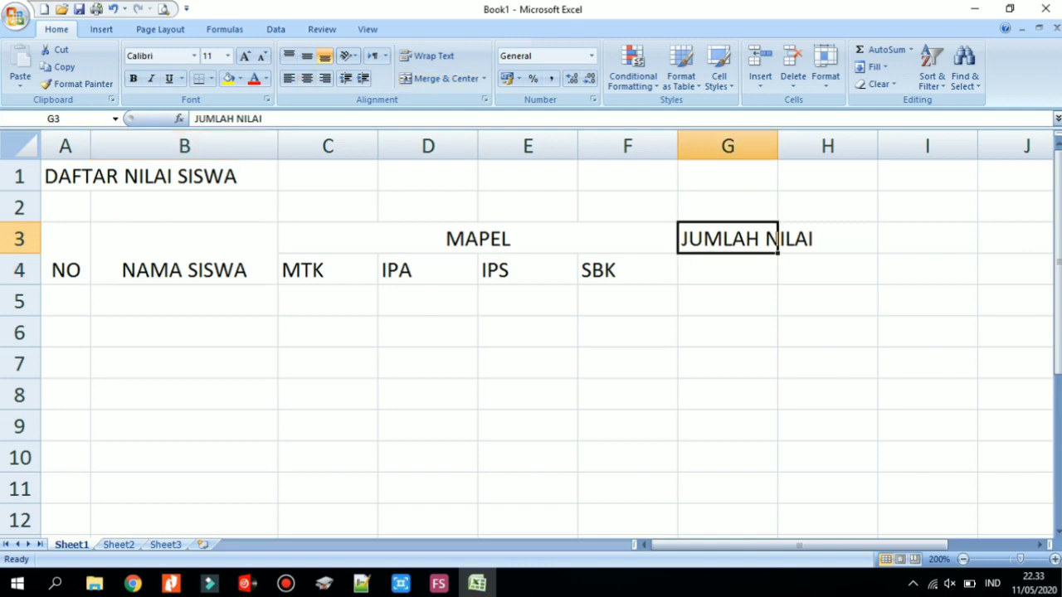
left_click_drag(770, 241, 770, 270)
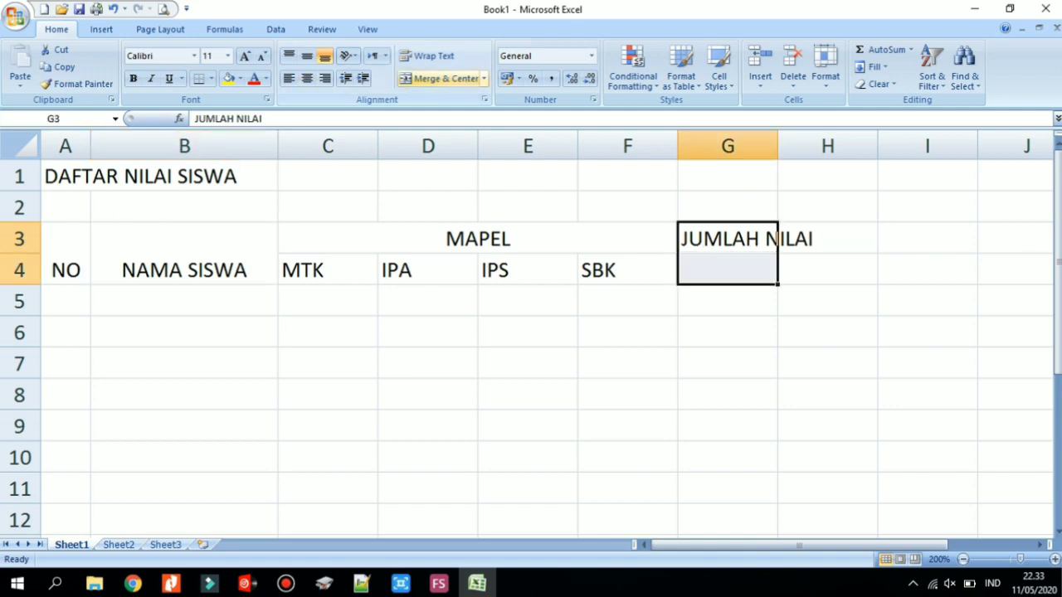
left_click(443, 78)
left_click(728, 301)
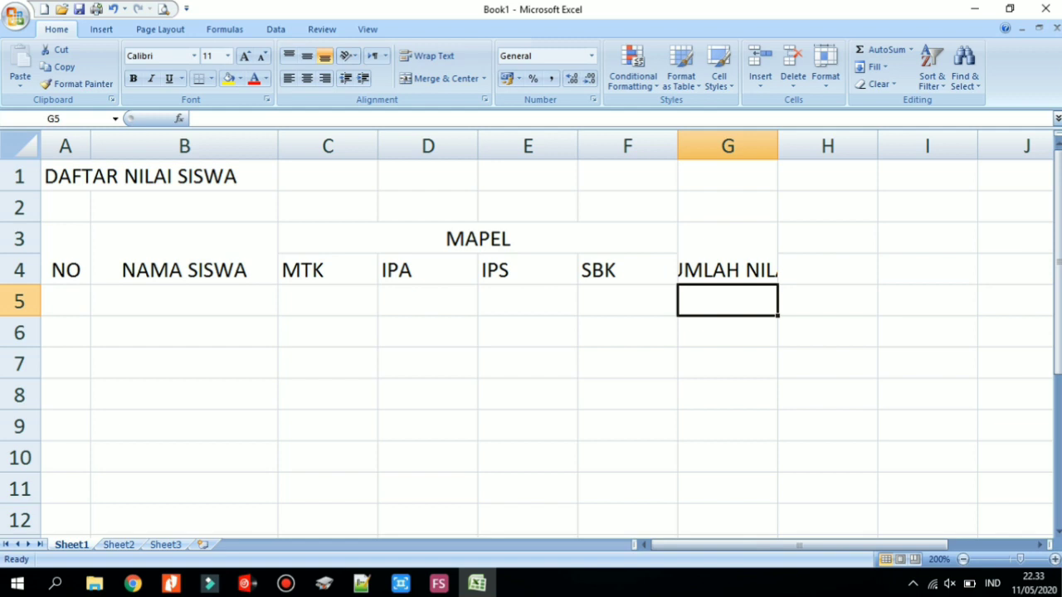
left_click_drag(779, 146, 825, 146)
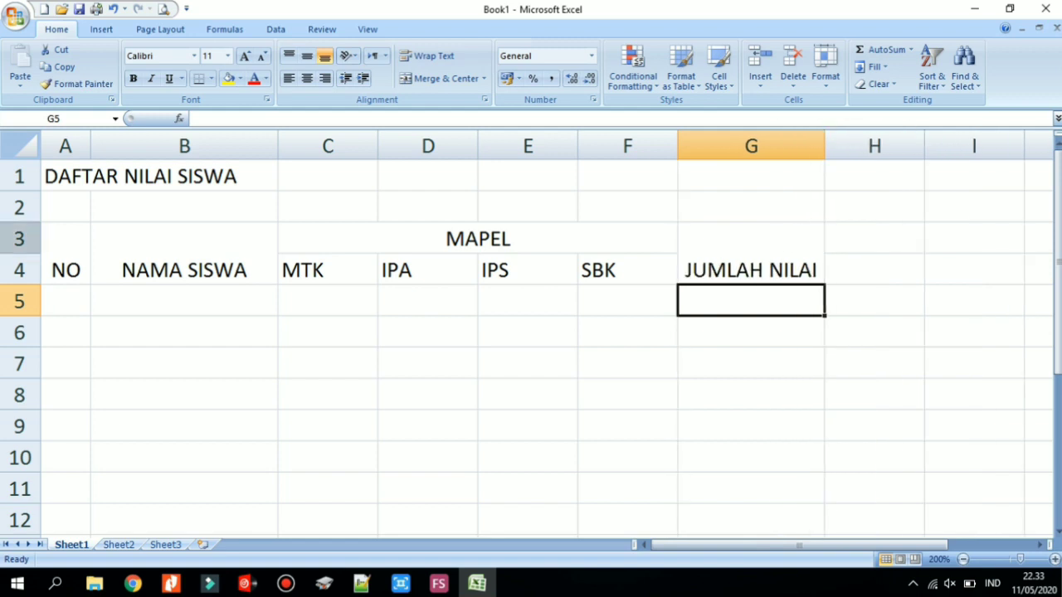
Center the headings in rows 3 and 4 horizontally and vertically, and make them bold.
left_click(19, 238)
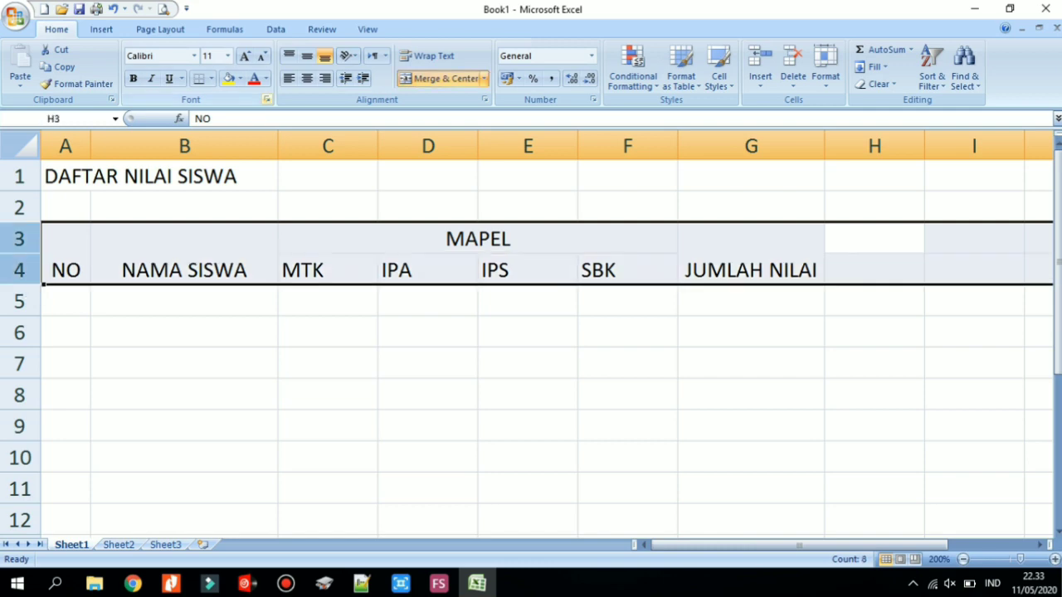
left_click(307, 78)
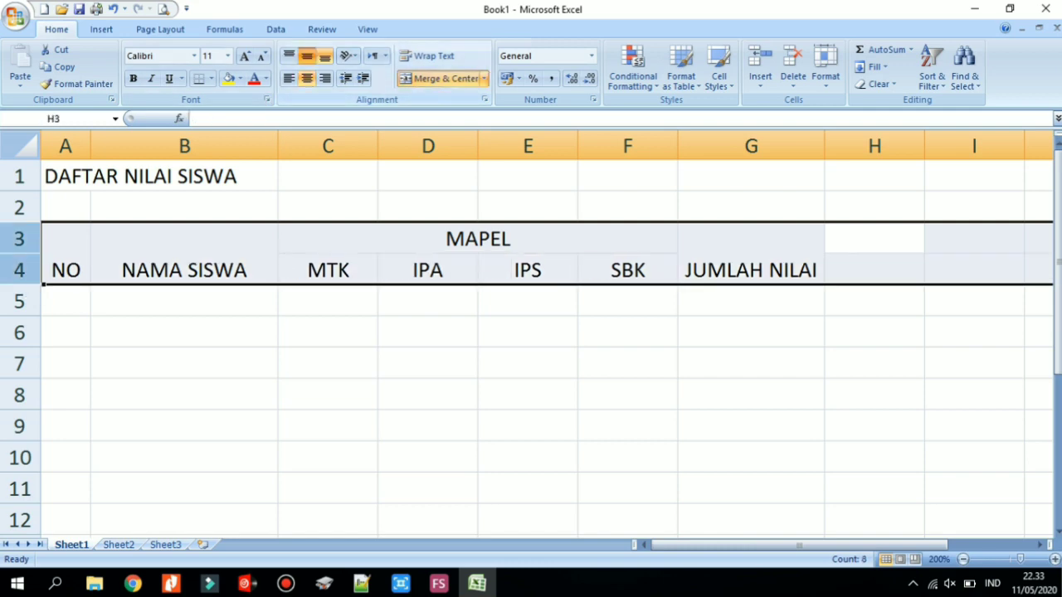
left_click(307, 56)
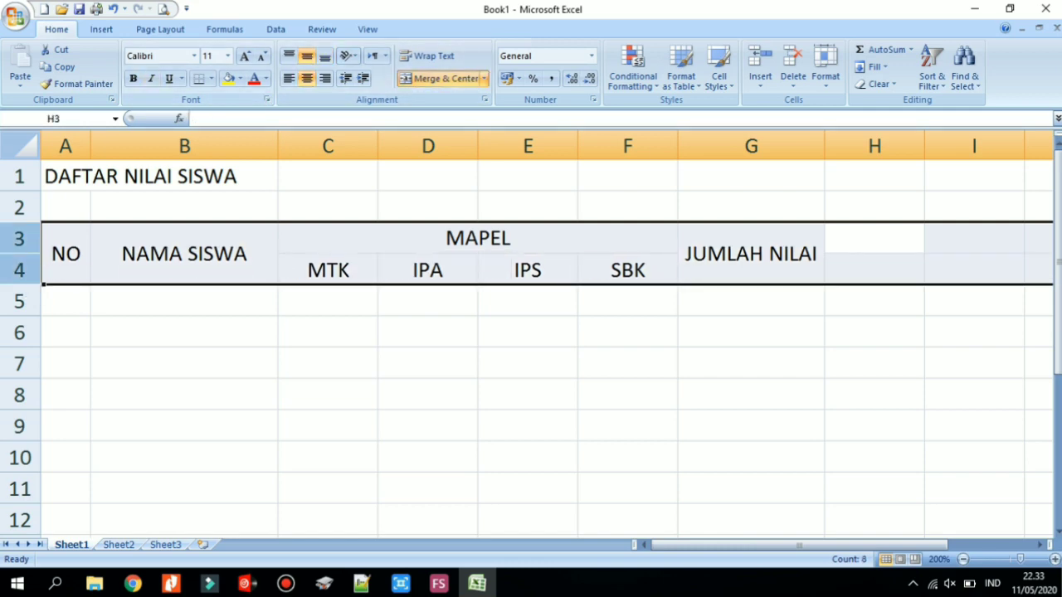
key("ctrl+b")
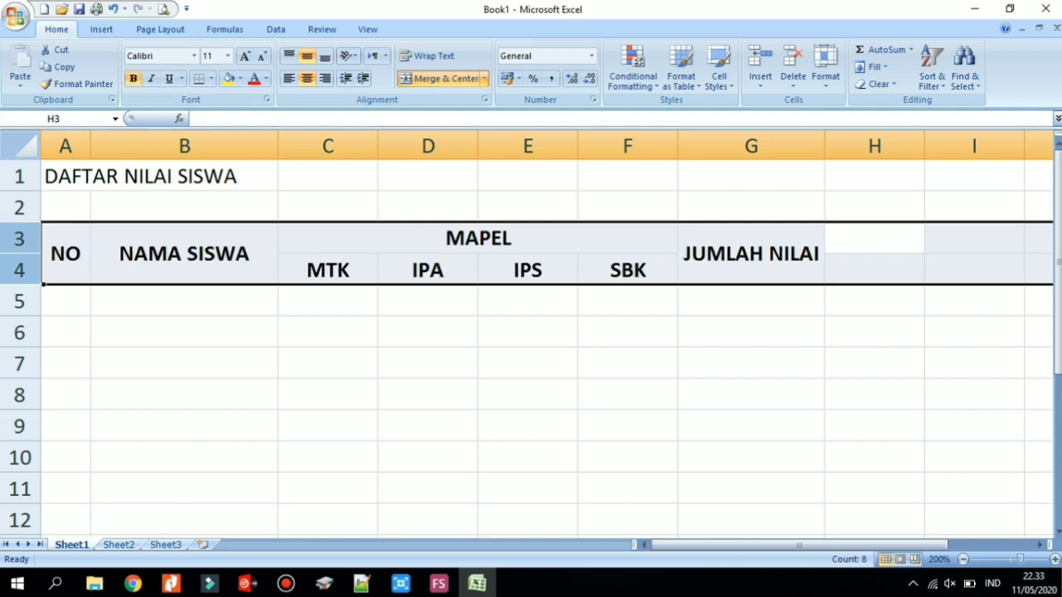
left_click(327, 332)
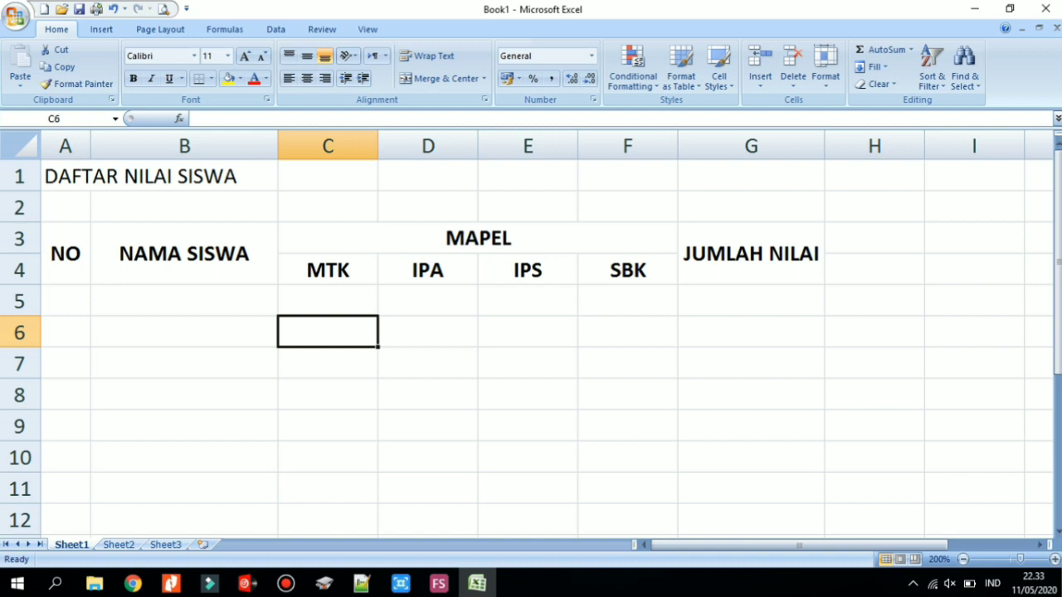
Merge and center the title DAFTAR NILAI SISWA across cells A1 to G1.
left_click_drag(66, 176, 751, 176)
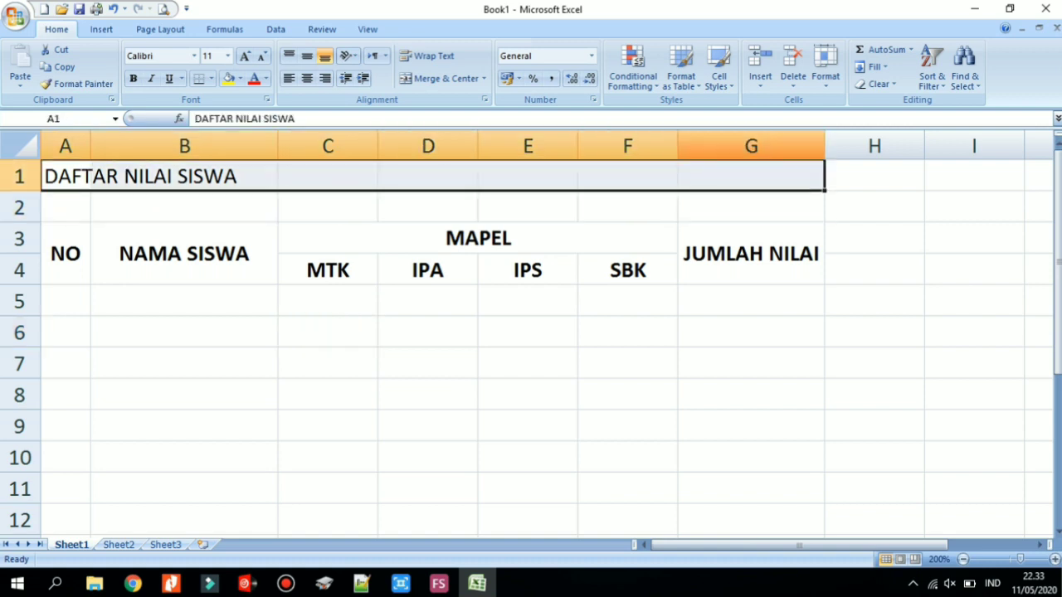
left_click(441, 78)
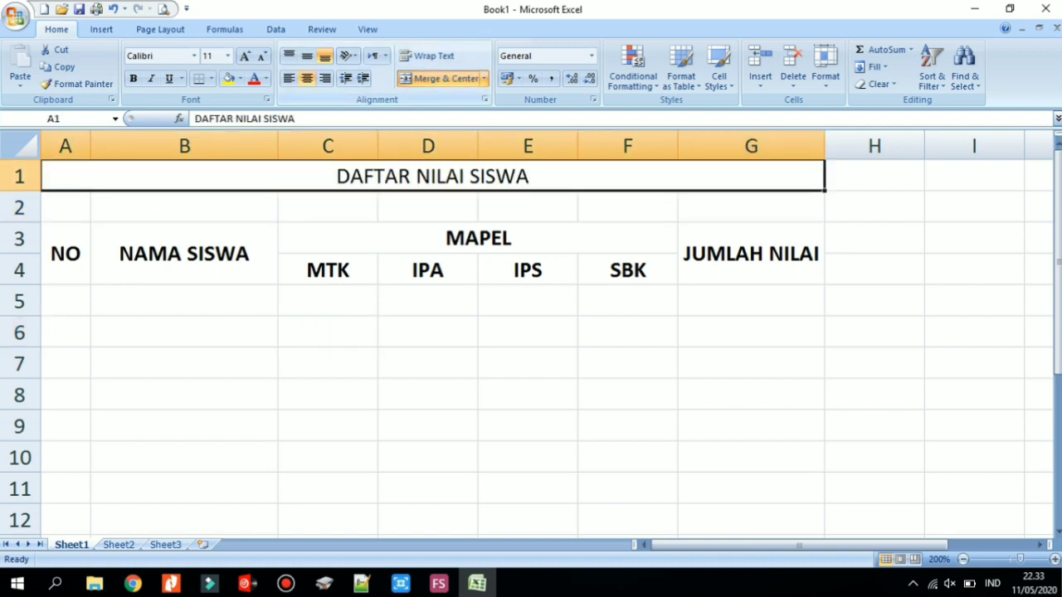
Make the title in row 1 bold and apply all borders to the table range A3:G8.
key("ctrl+b")
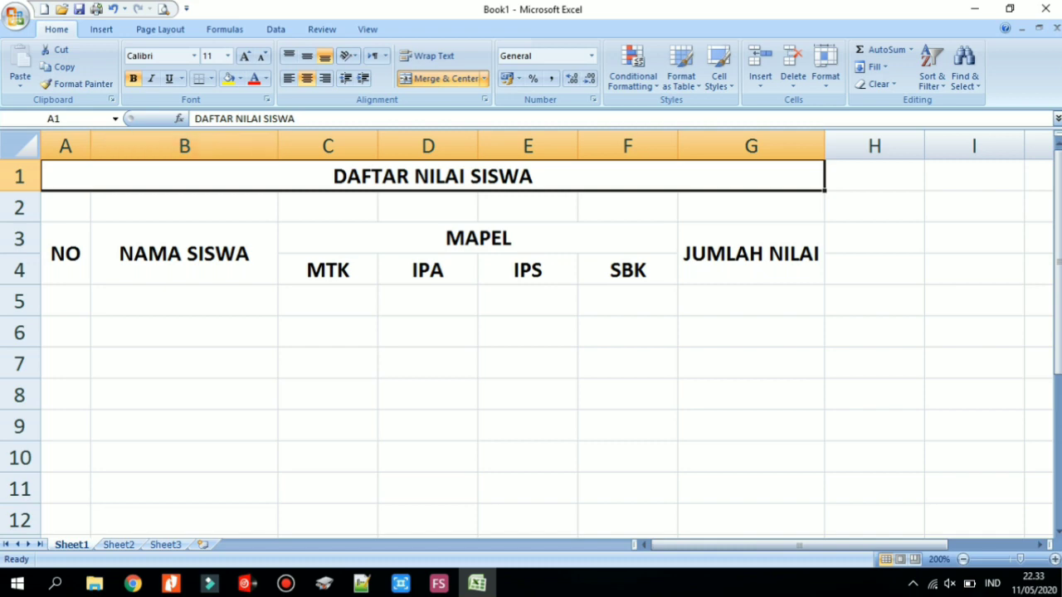
left_click_drag(66, 253, 751, 457)
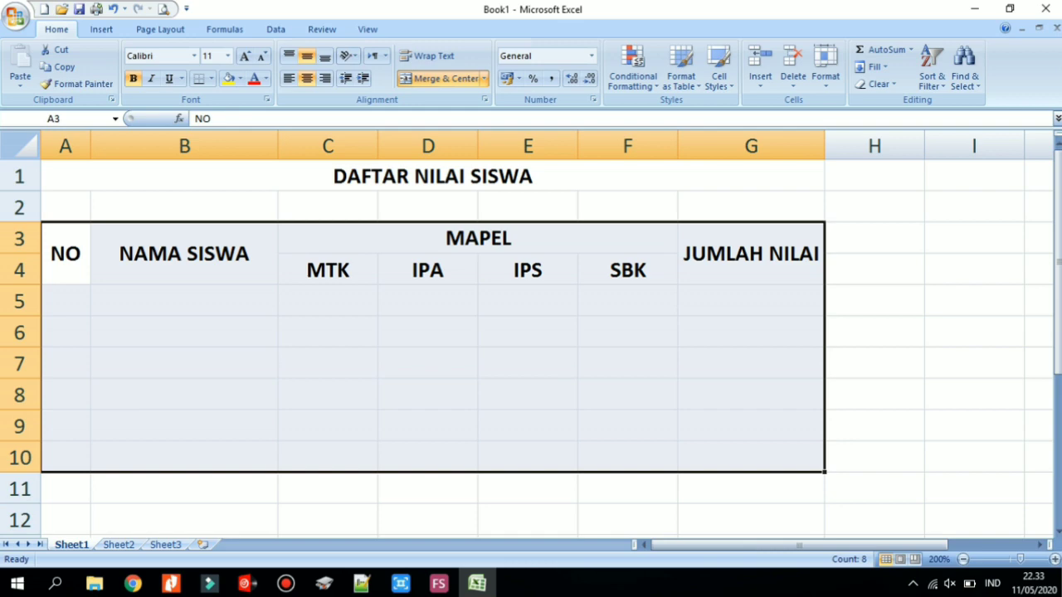
key("shift+Up")
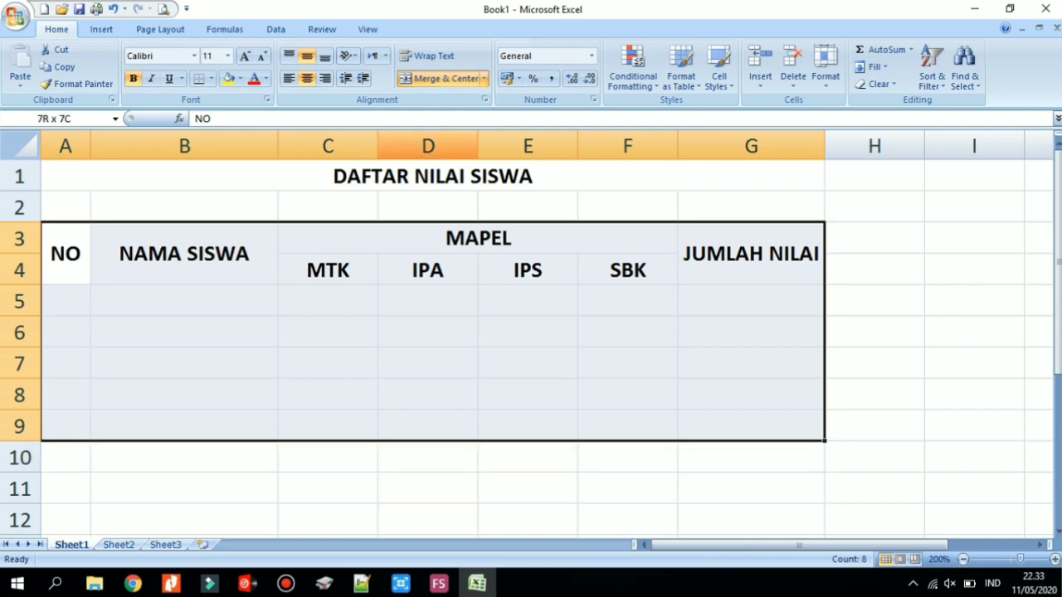
key("shift+Up")
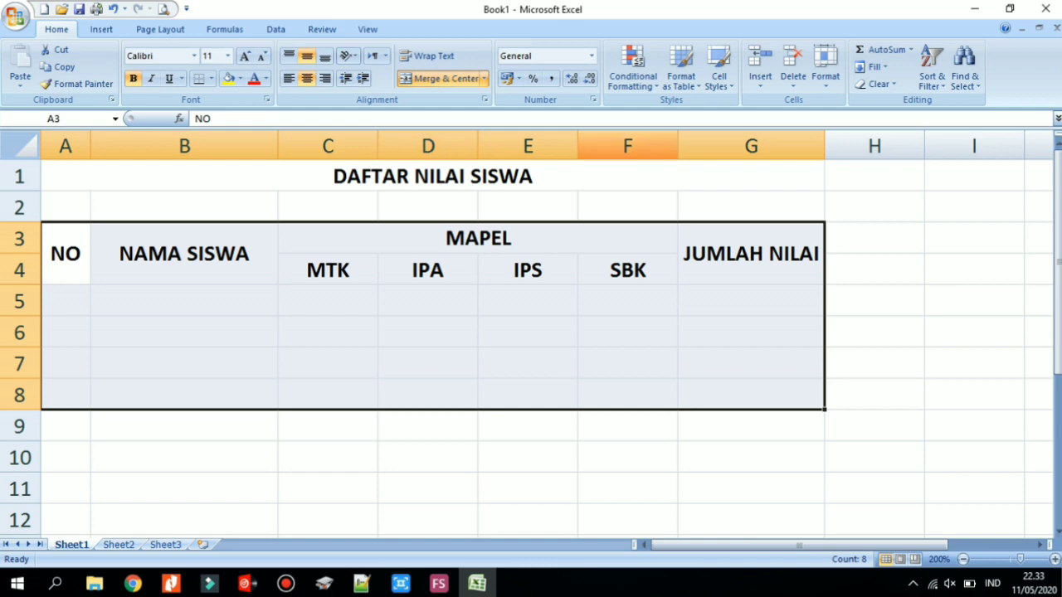
left_click(211, 78)
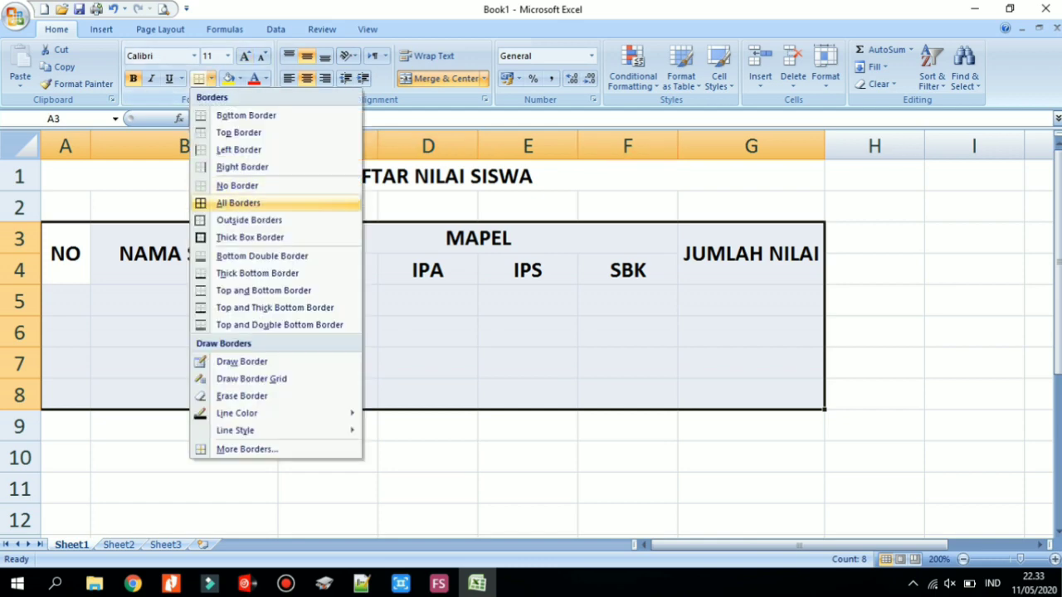
left_click(238, 202)
left_click(528, 489)
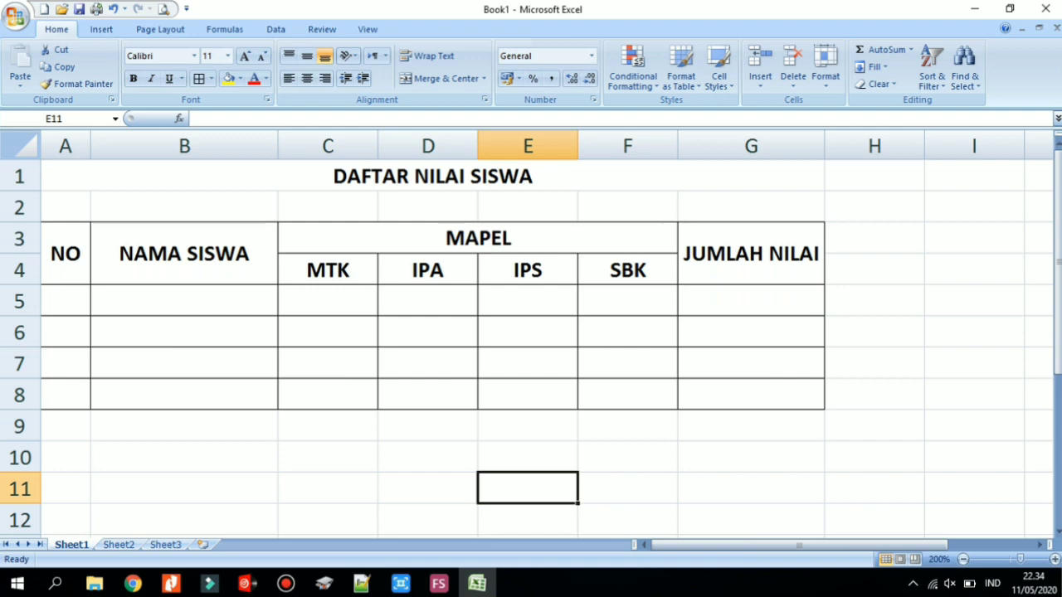
left_click(1039, 300)
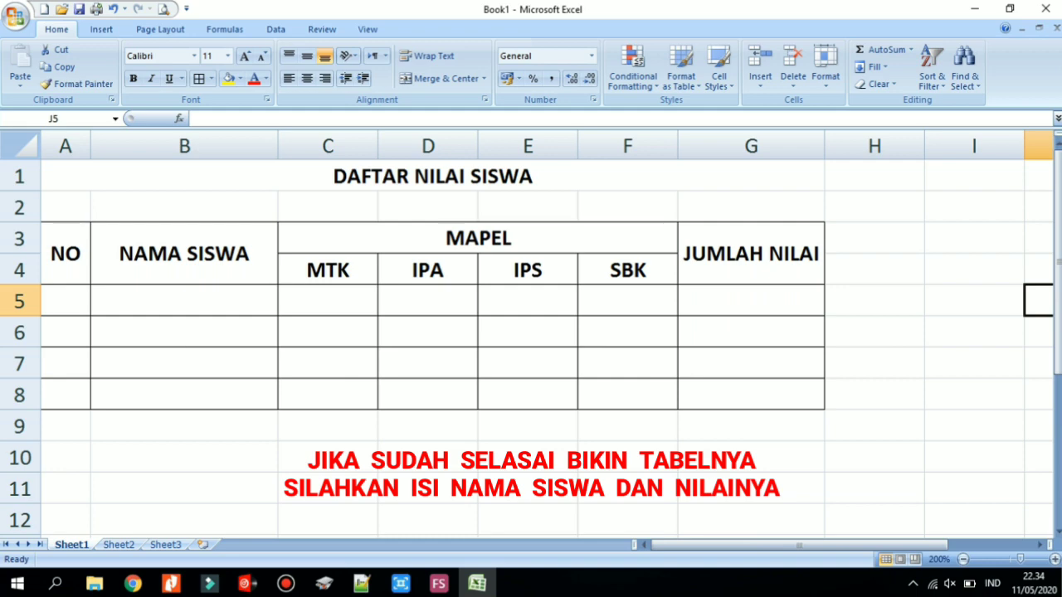
Replace the MAPEL heading above the subject columns with MATA PELAJARAN.
left_click(478, 238)
type("MATA PELAH")
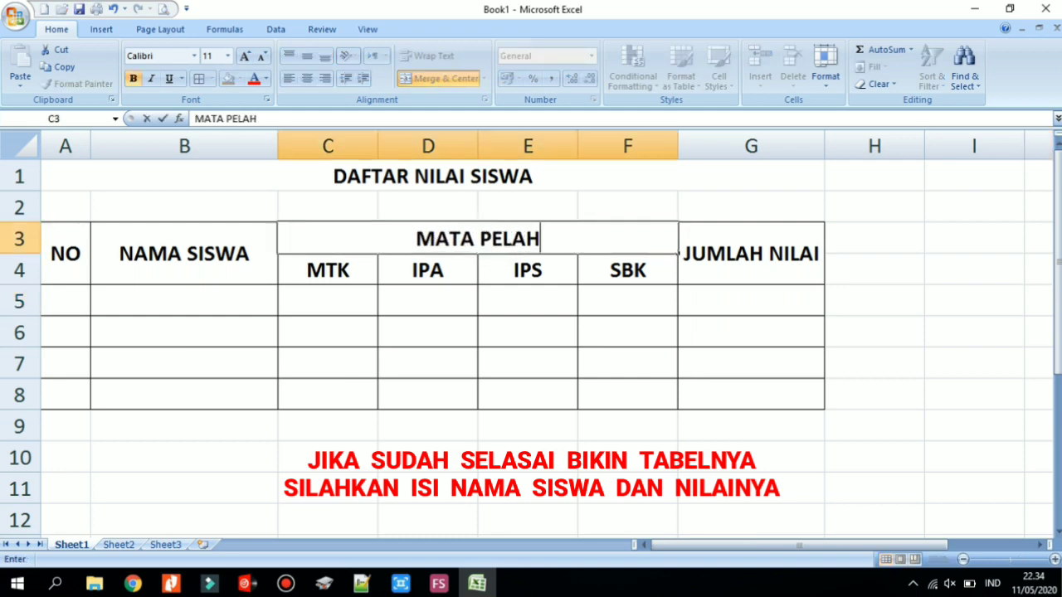
key("BackSpace")
type("JARAN")
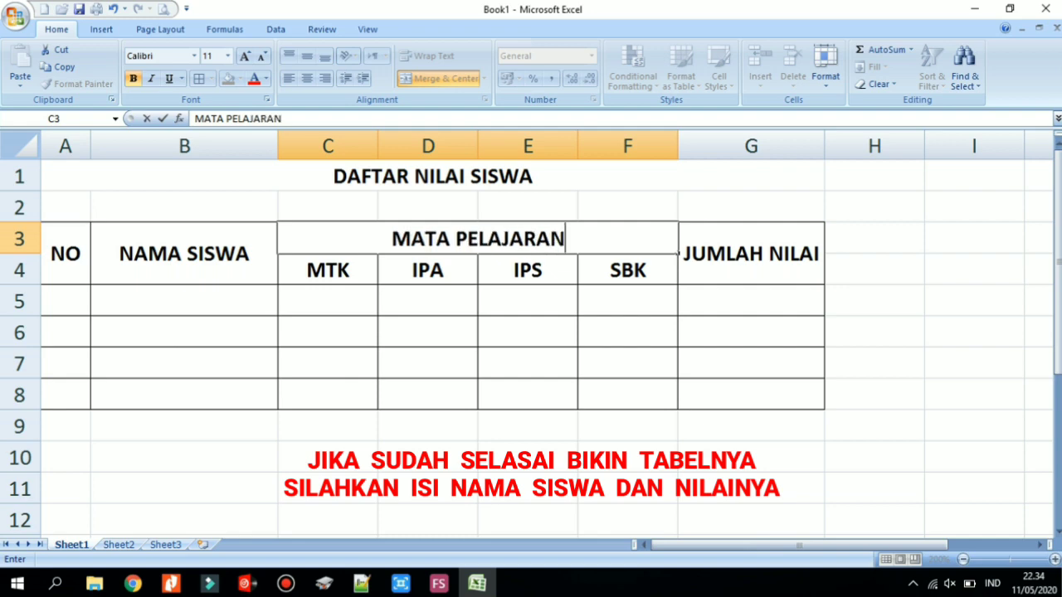
key("Return")
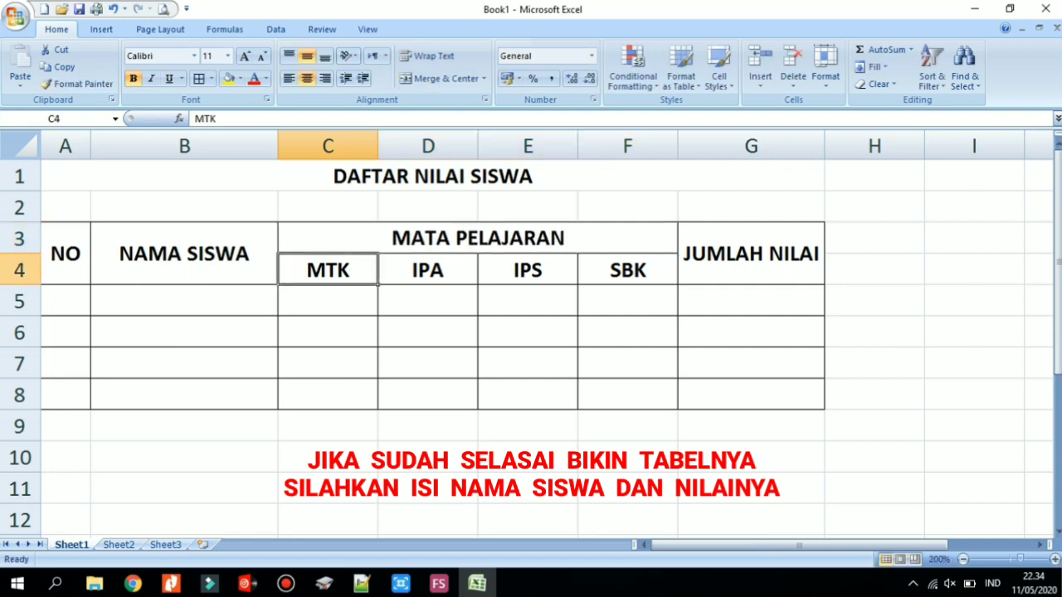
left_click(974, 270)
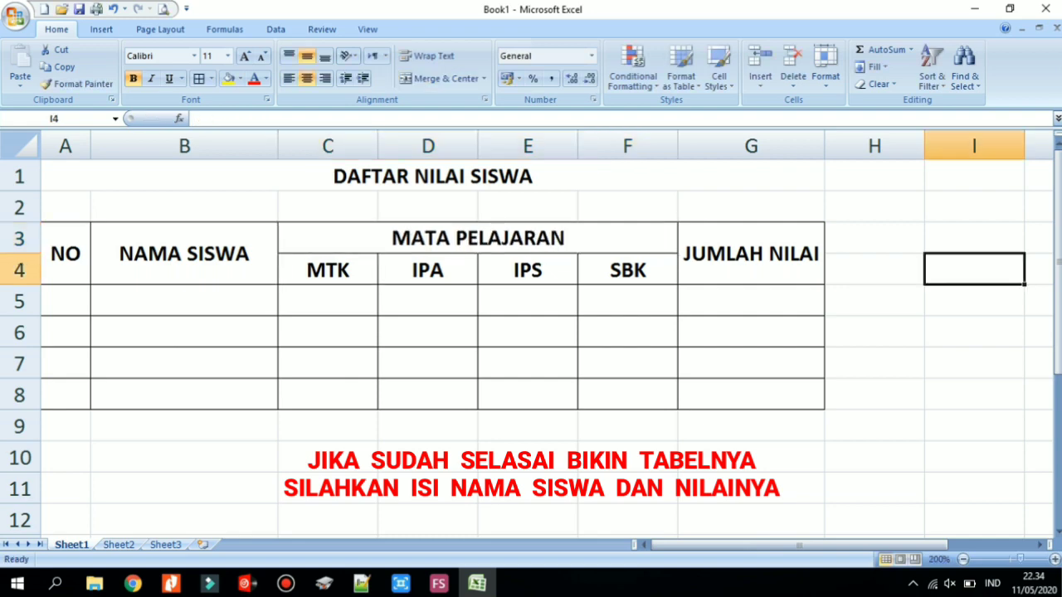
Enter the number 1 in A5 and the first student's name in B5, in capitals.
left_click(65, 301)
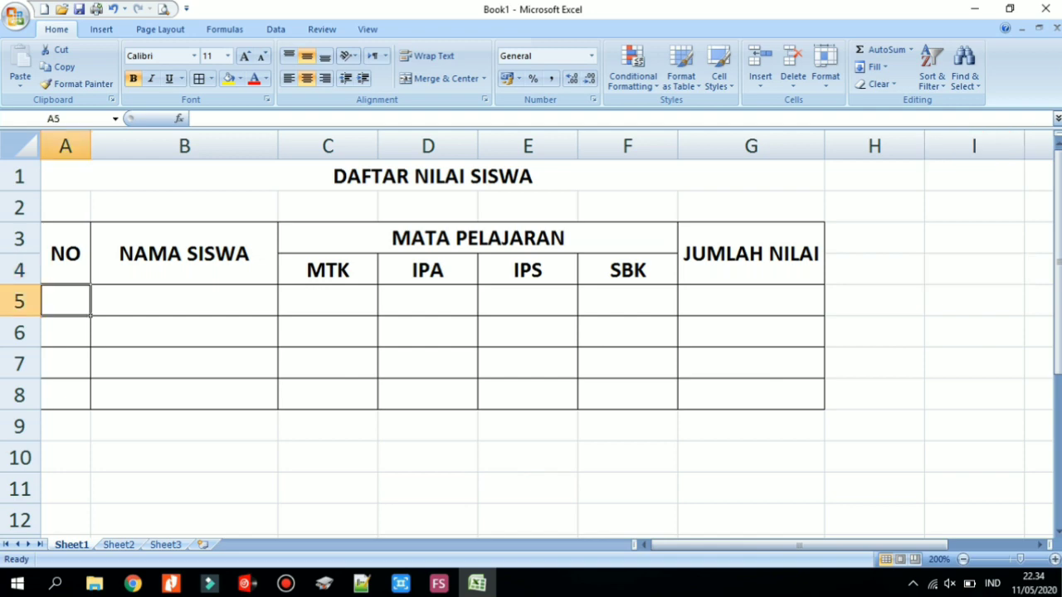
type("1")
key("Tab")
type("d")
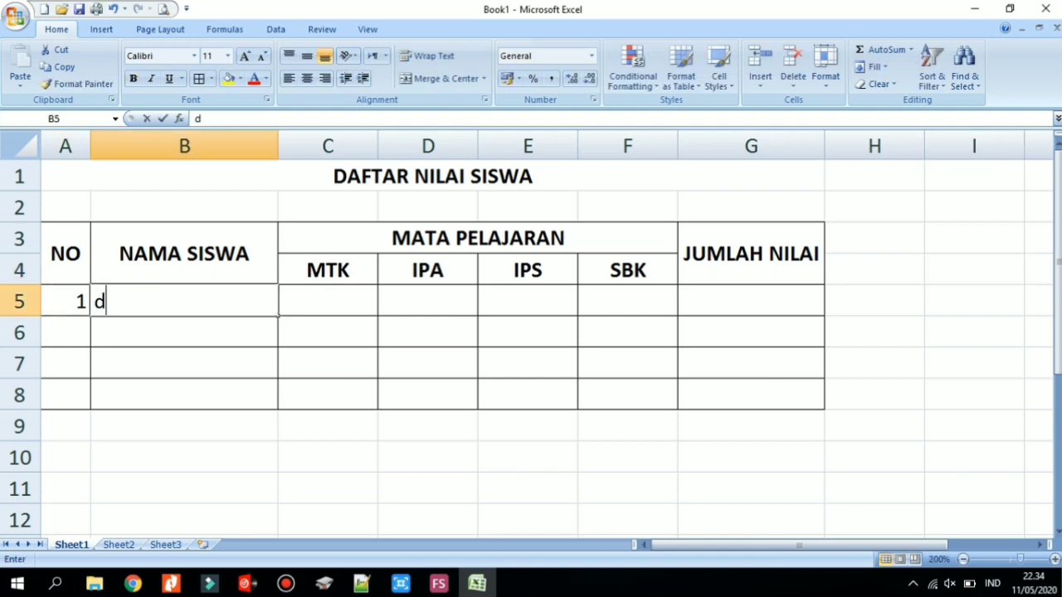
key("BackSpace")
type("DONI")
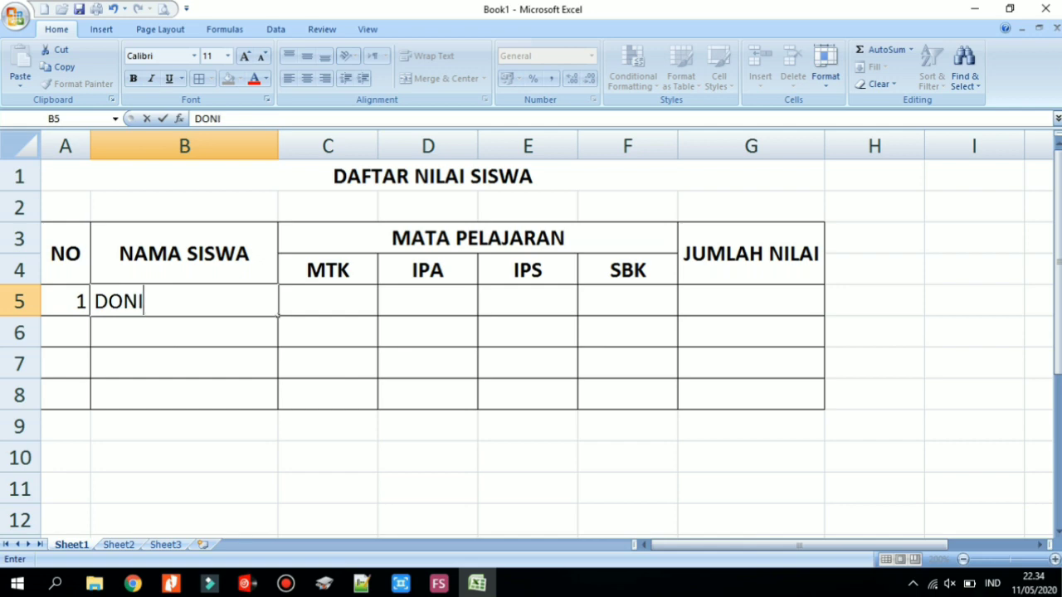
key("Return")
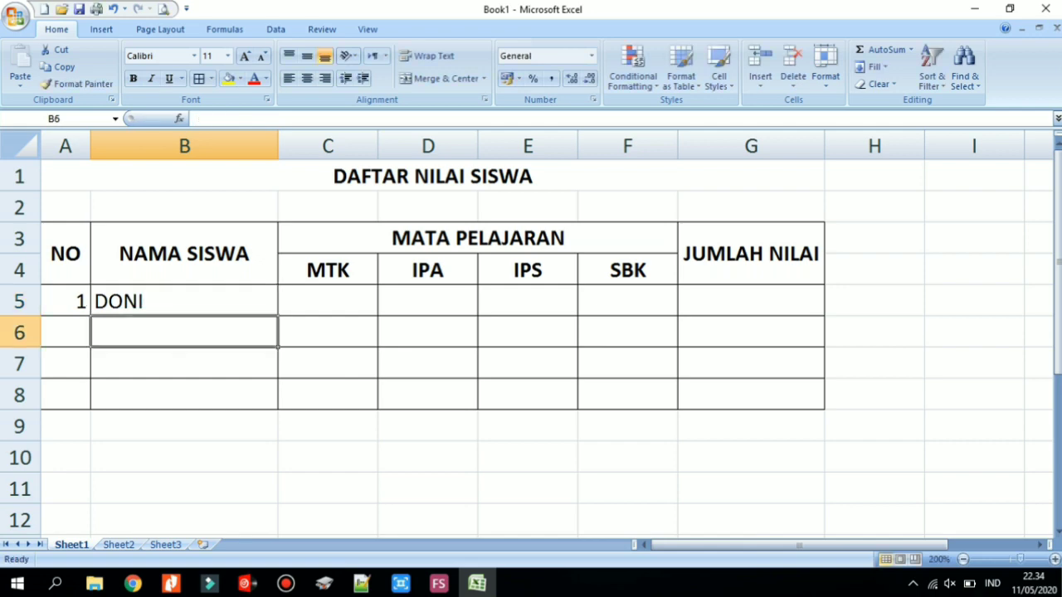
Enter the other three students' names in capitals in cells B6 to B8.
type("RANGGA")
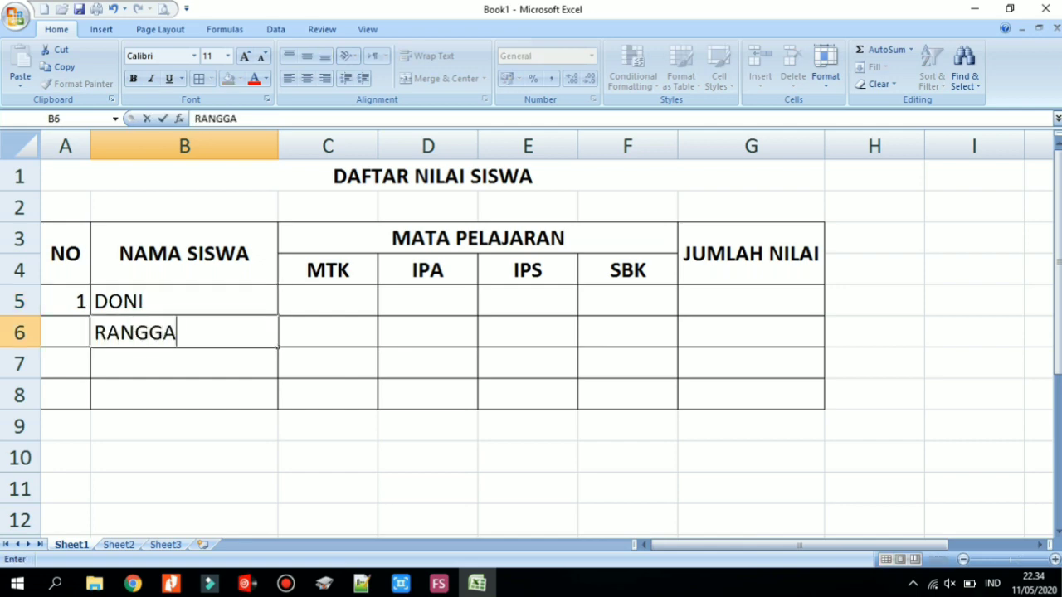
key("Return")
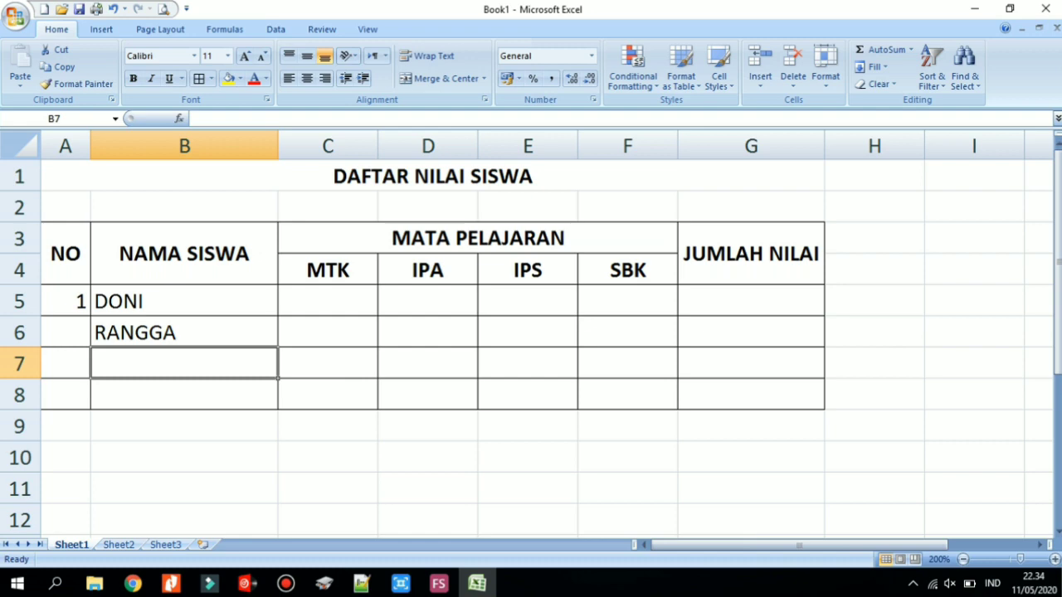
type("ASTUTIK")
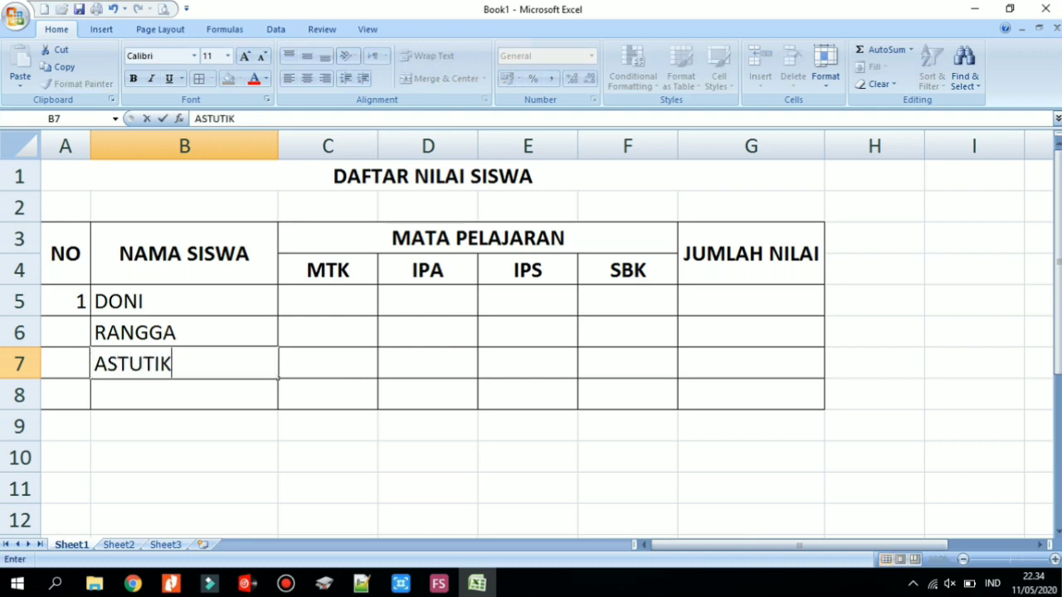
key("Return")
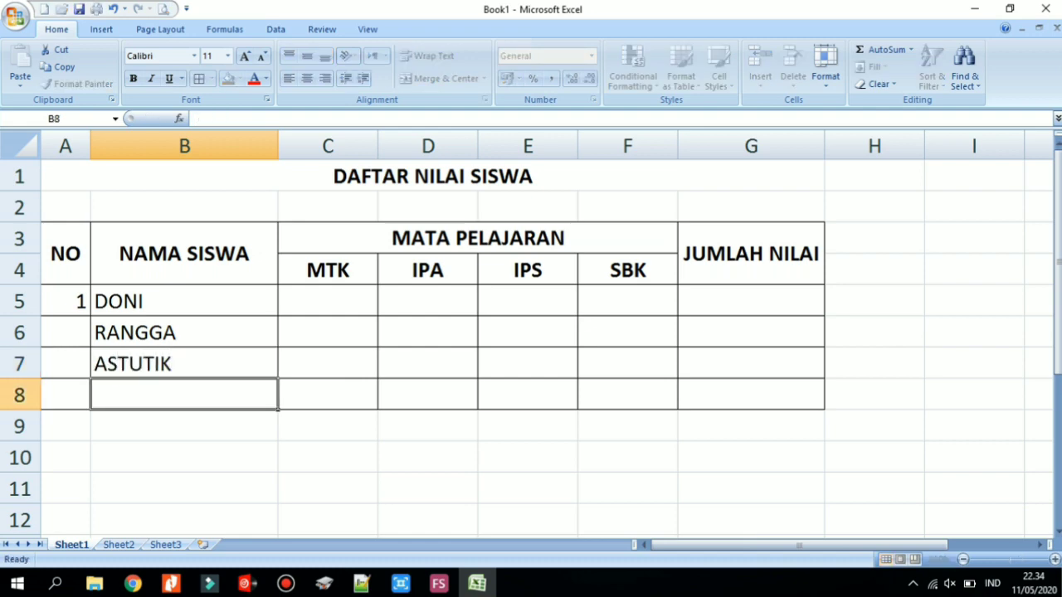
type("A")
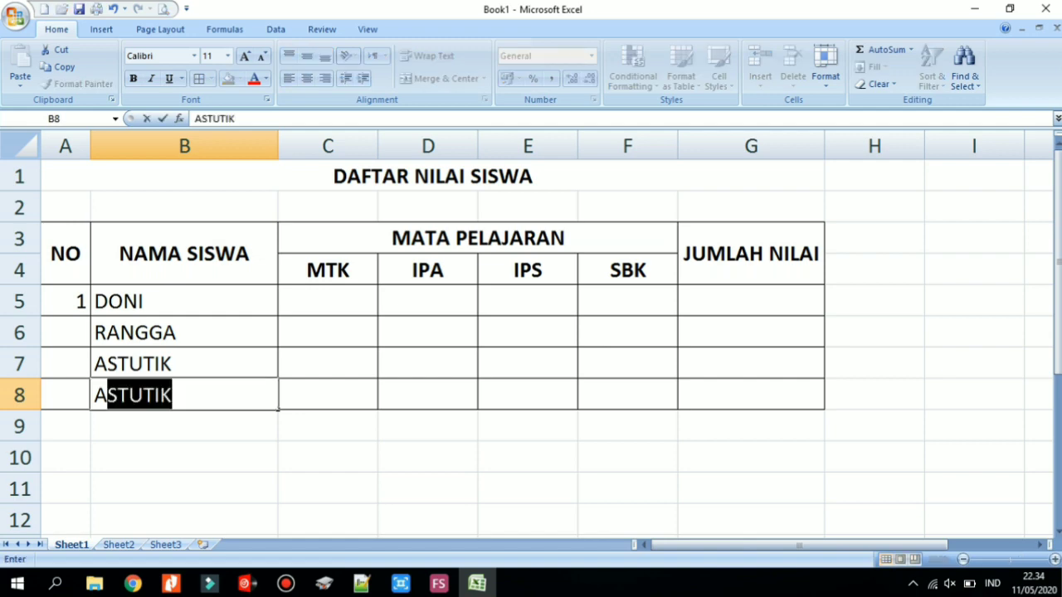
type("LFIRA")
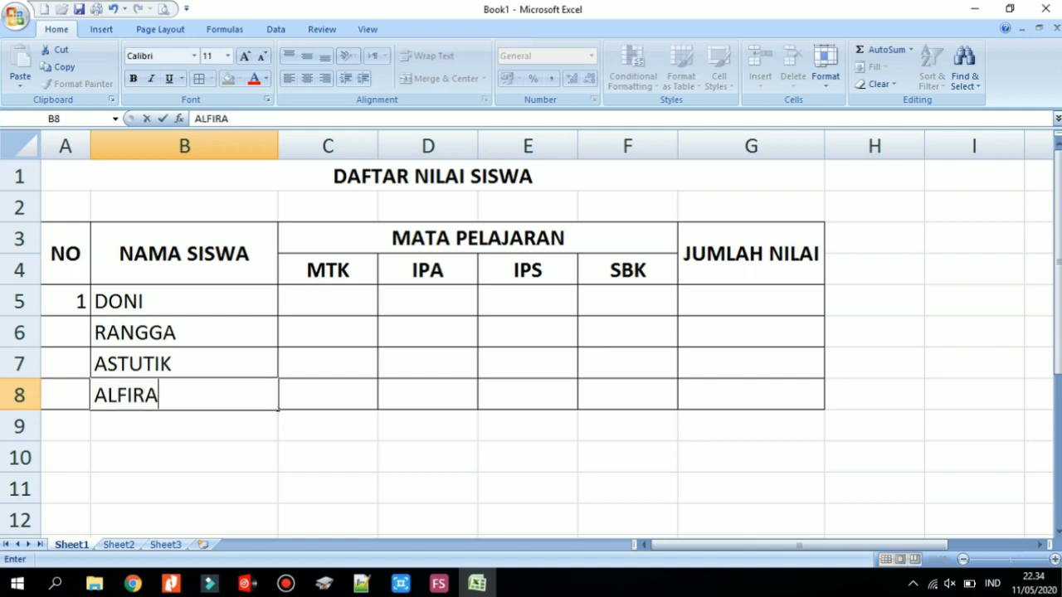
Number the remaining students 2, 3 and 4 in cells A6 to A8.
left_click(65, 333)
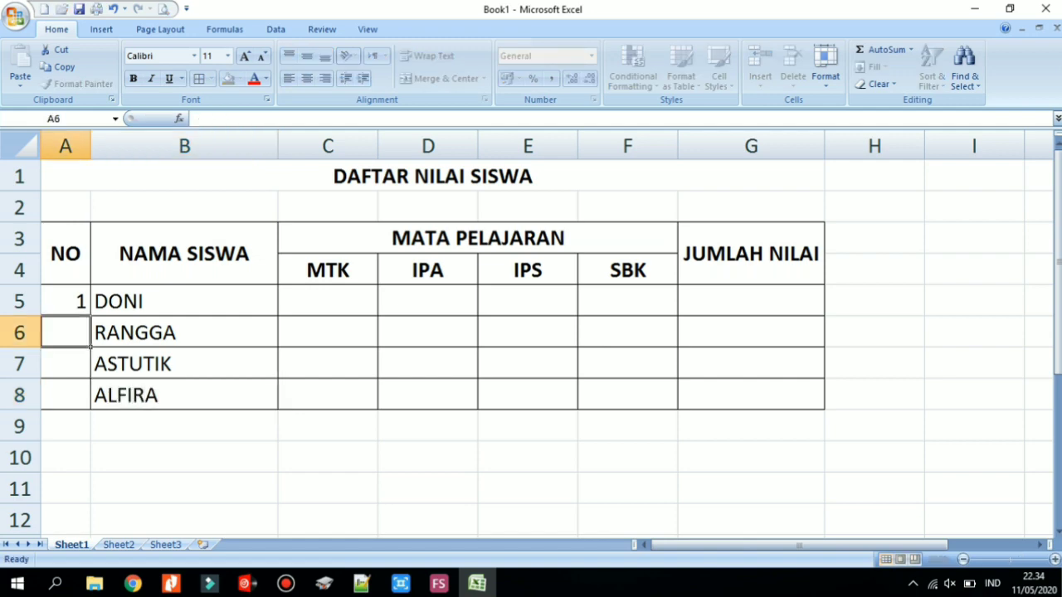
type("2")
key("Return")
type("3")
key("Return")
type("4")
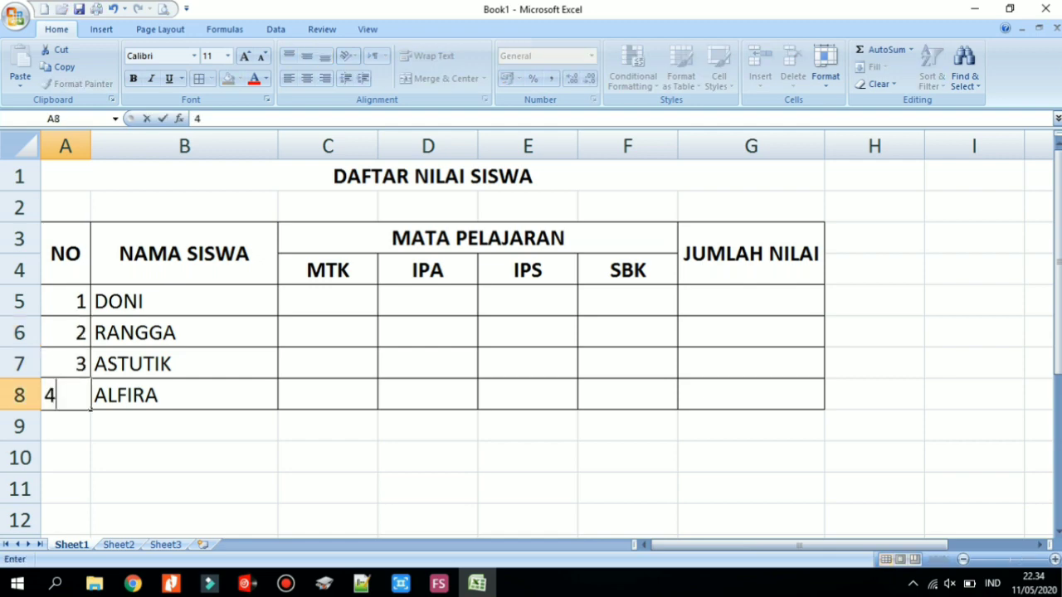
key("Return")
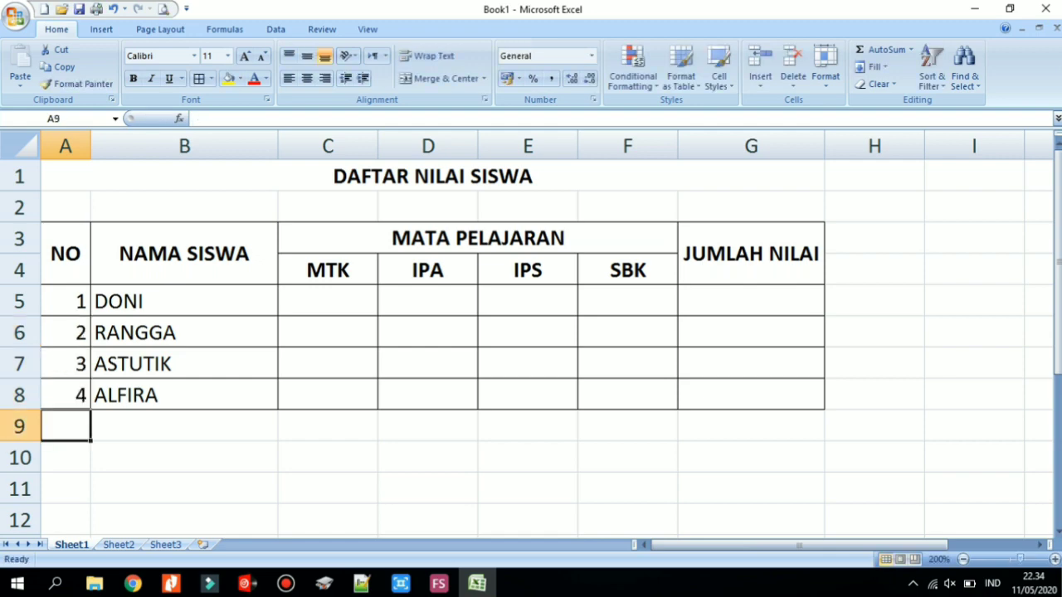
Center the numbers in A5:A8 and the score cells C5:G8 horizontally and vertically.
left_click_drag(66, 302, 66, 395)
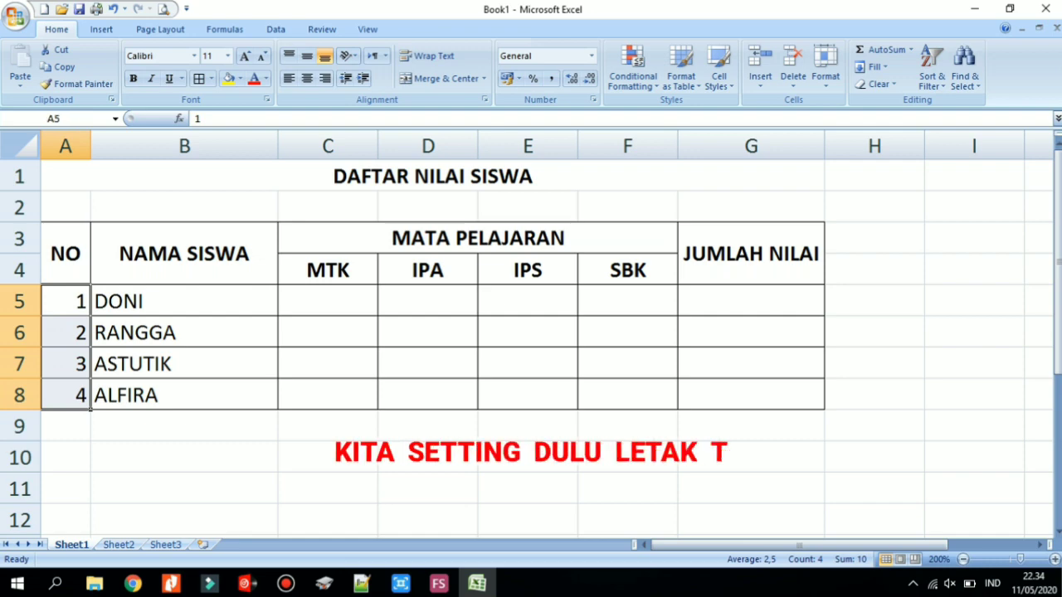
left_click(306, 78)
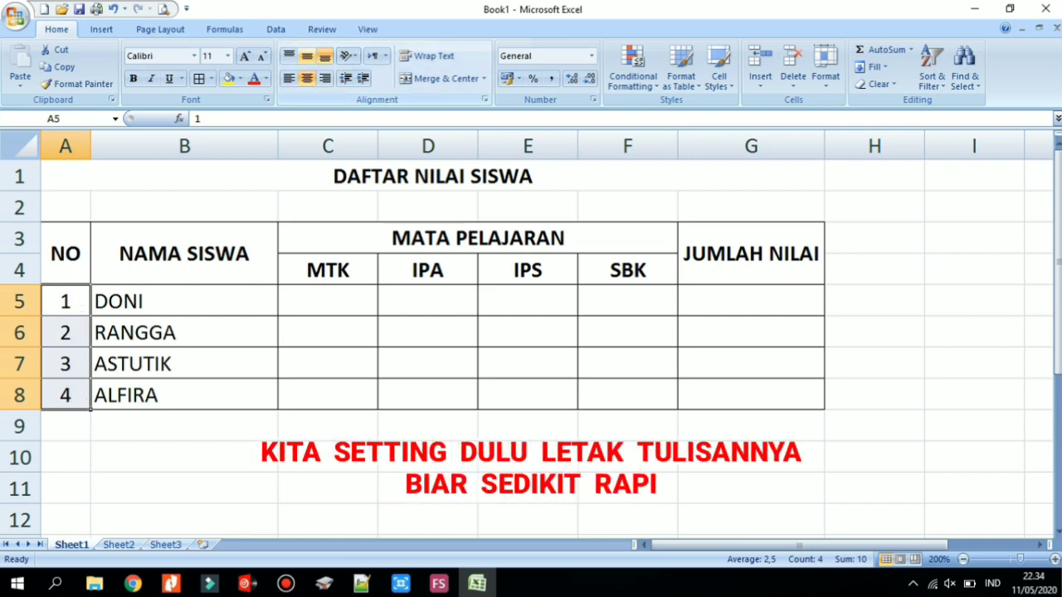
left_click(307, 56)
left_click_drag(328, 301, 751, 395)
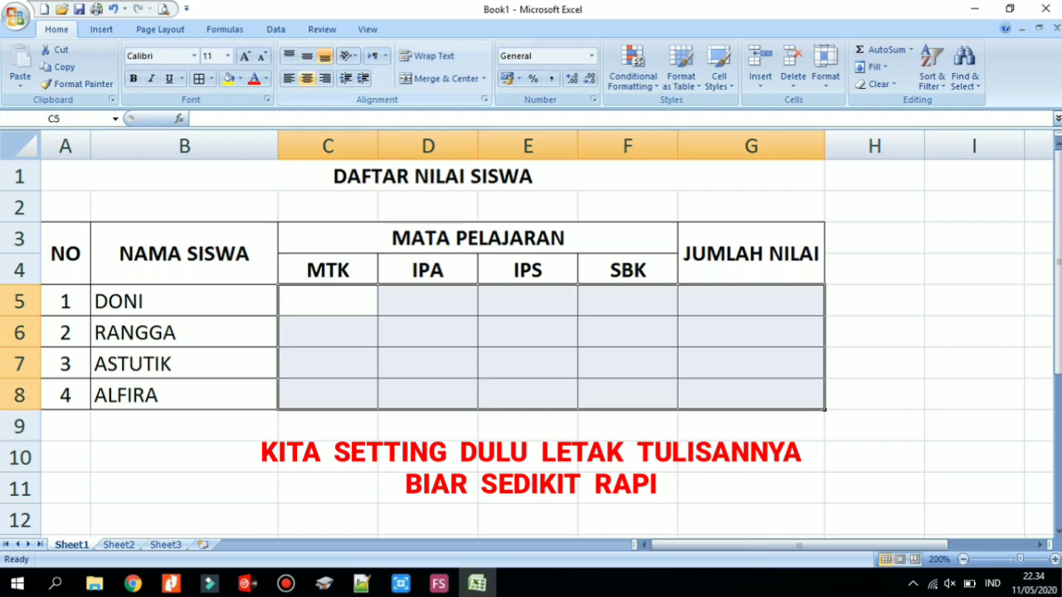
left_click(306, 78)
left_click(306, 56)
Enter the first student's scores in row 5: MTK 75, IPA 86, IPS 90 and SBK 78.
left_click(328, 301)
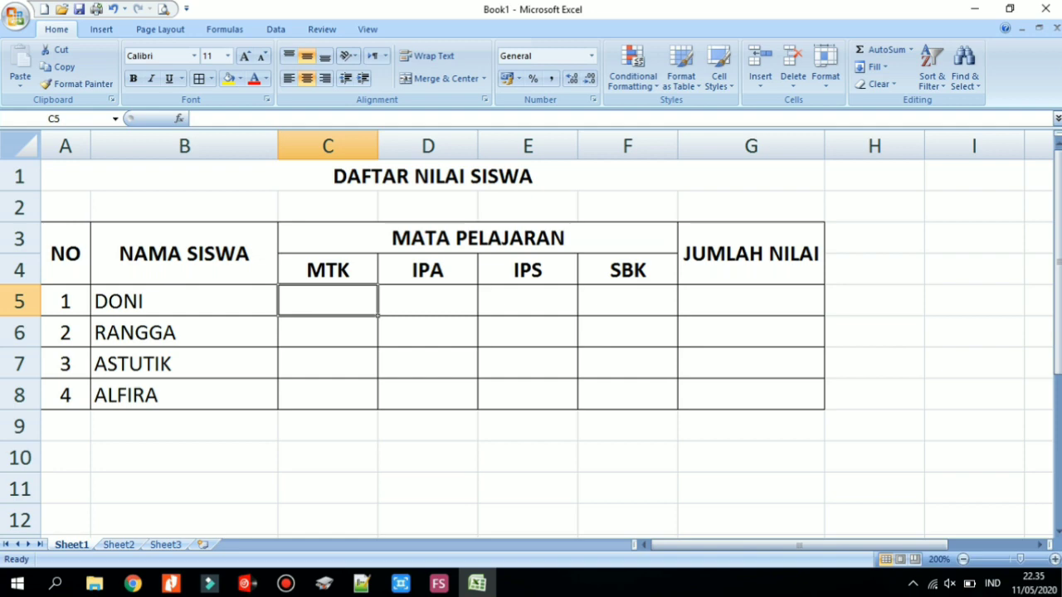
type("75")
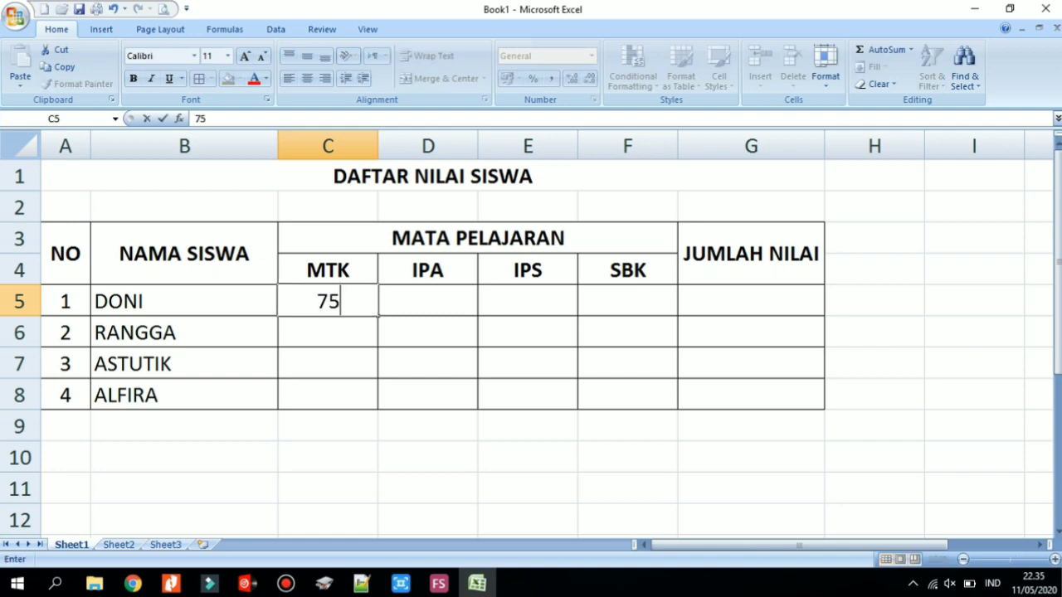
key("Tab")
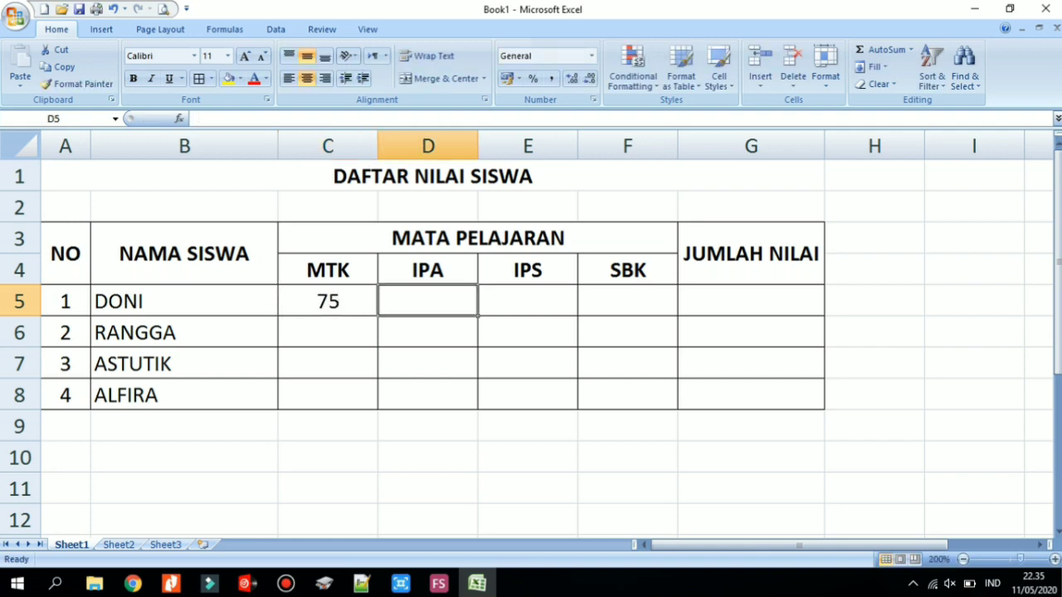
type("86")
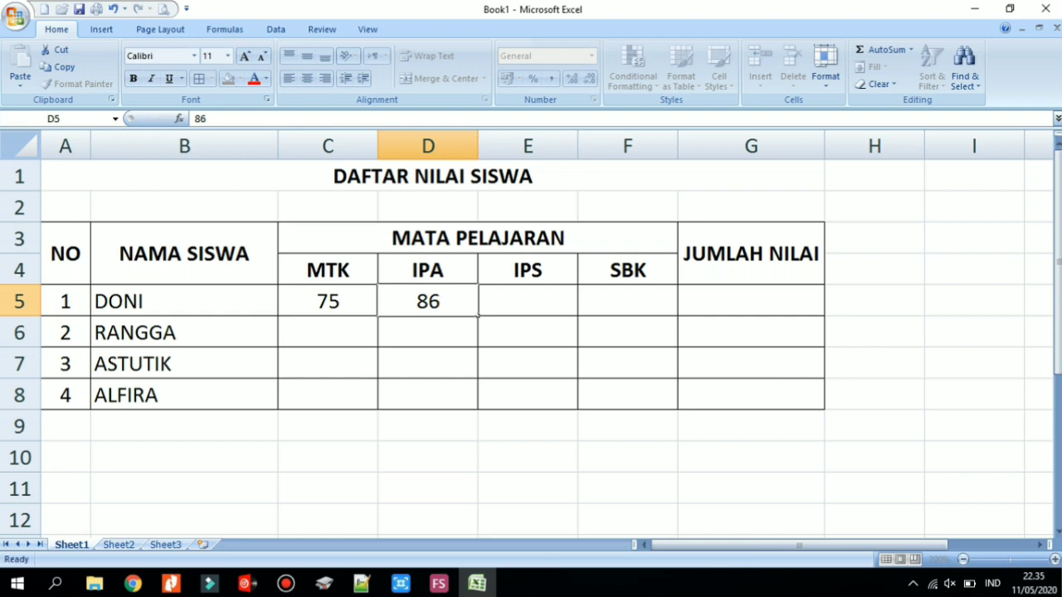
key("Tab")
type("90")
key("Tab")
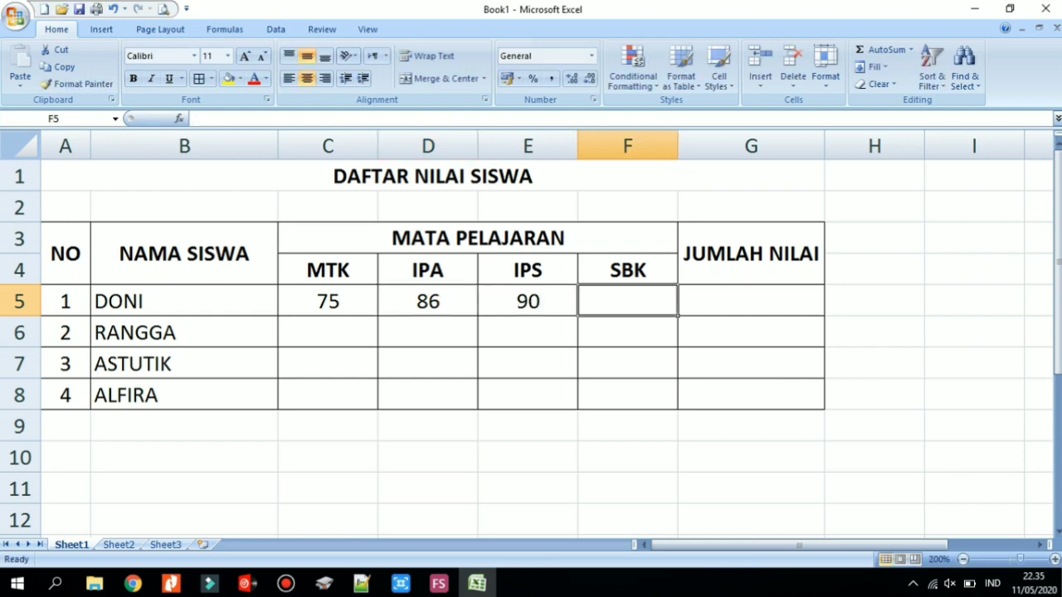
type("78")
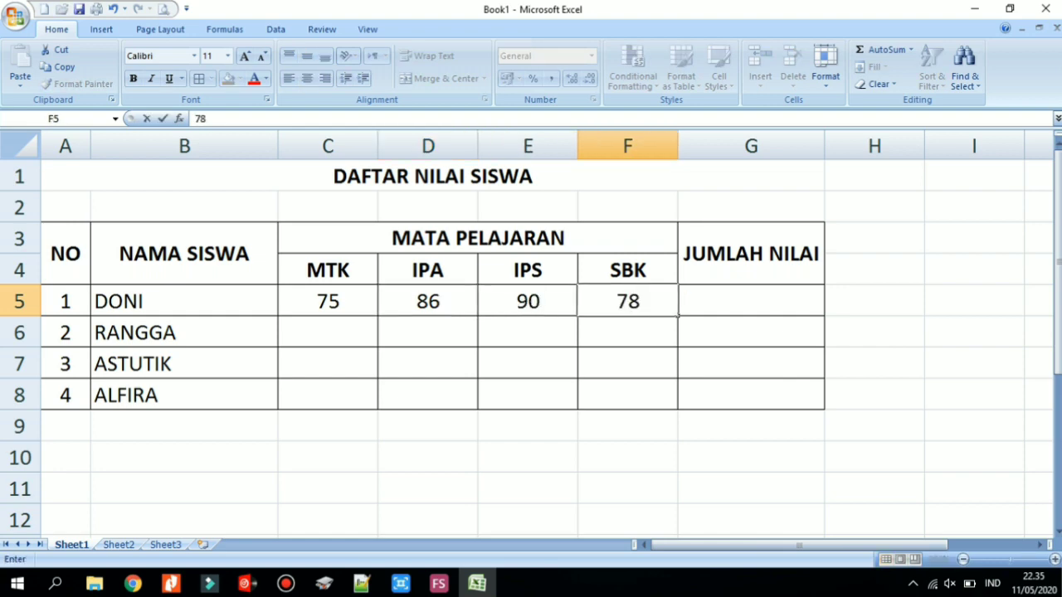
key("Return")
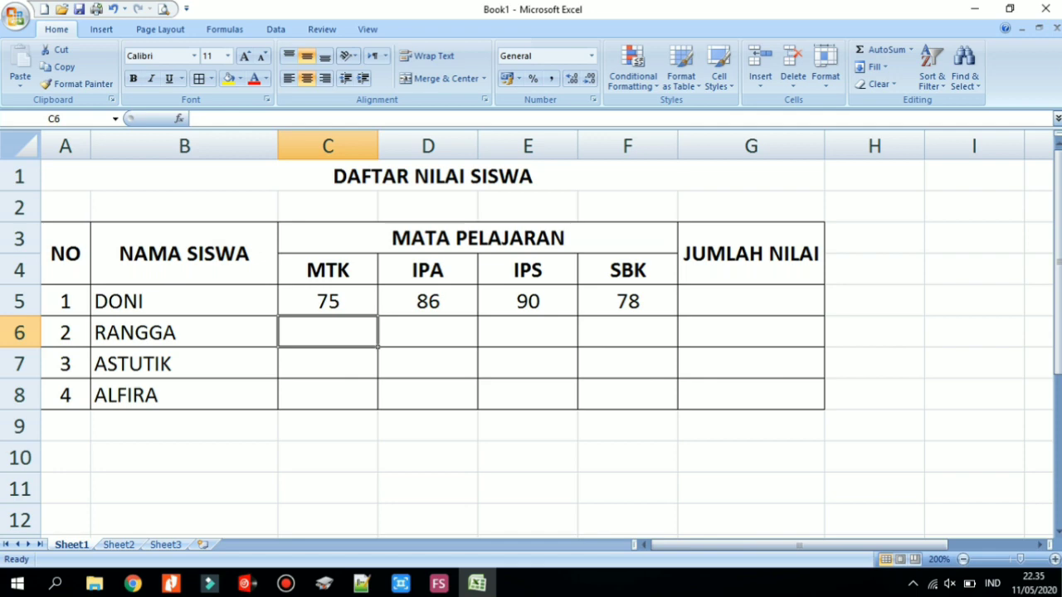
Enter the second student's scores in row 6: MTK 78, IPA 84, IPS 88 and SBK 90.
type("78")
key("Tab")
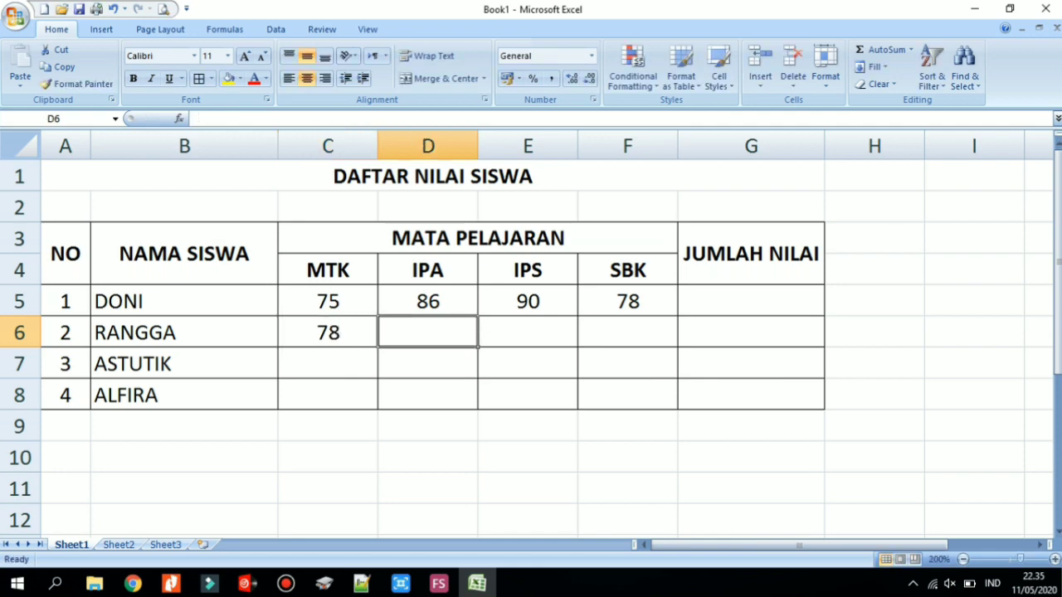
type("84")
key("Tab")
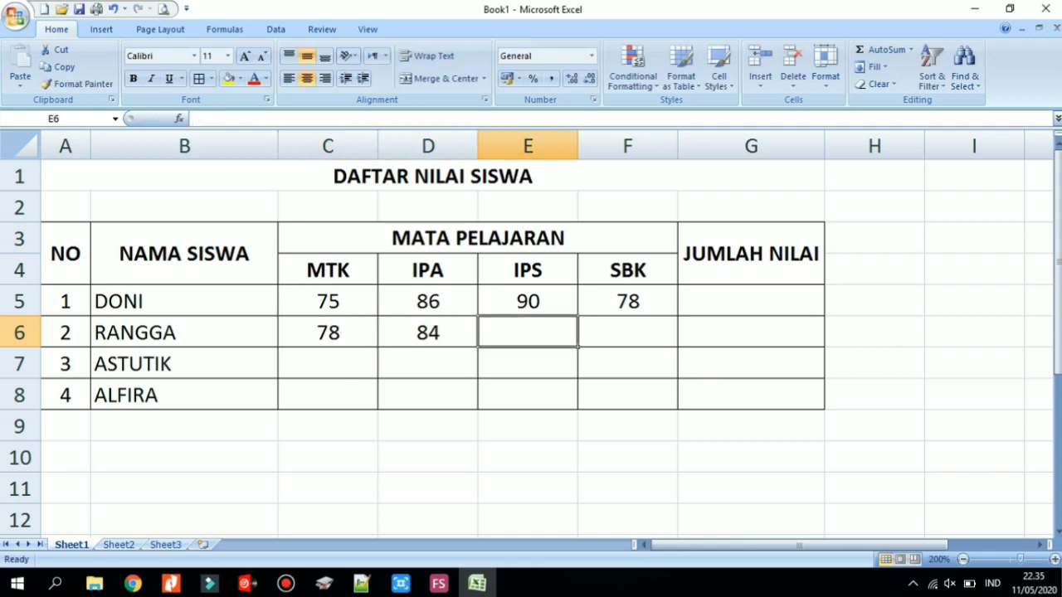
type("88")
key("Tab")
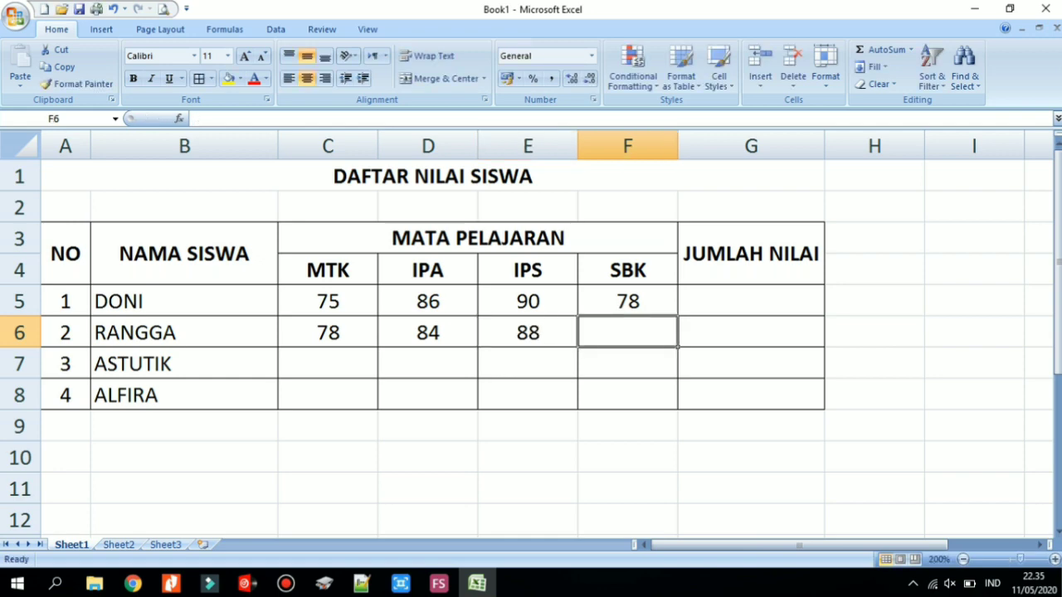
type("90")
key("Return")
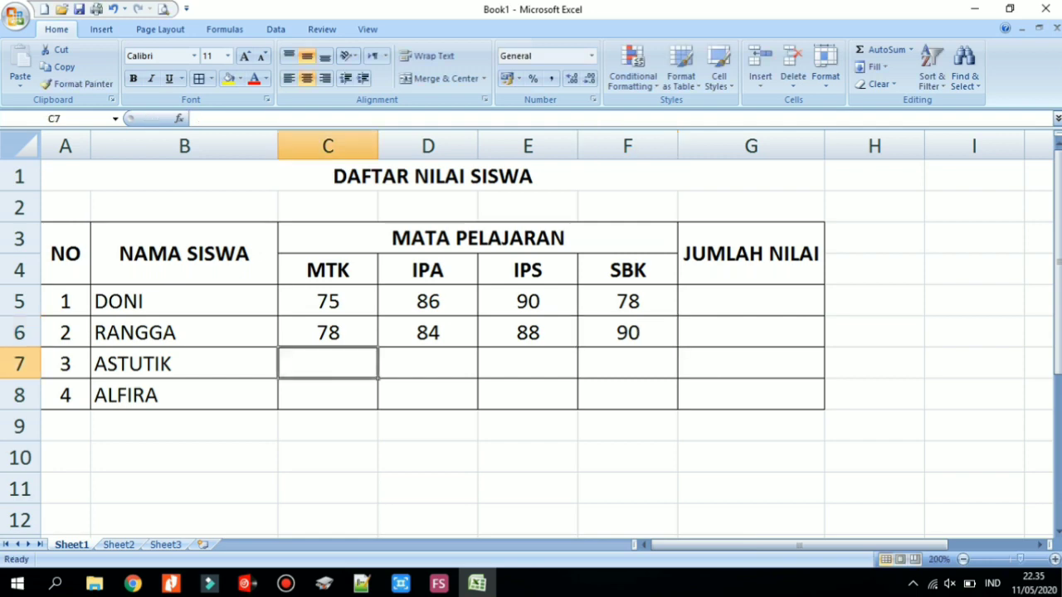
Enter the third student's scores in row 7: MTK 80, IPA 86, IPS 75 and SBK 82.
type("80")
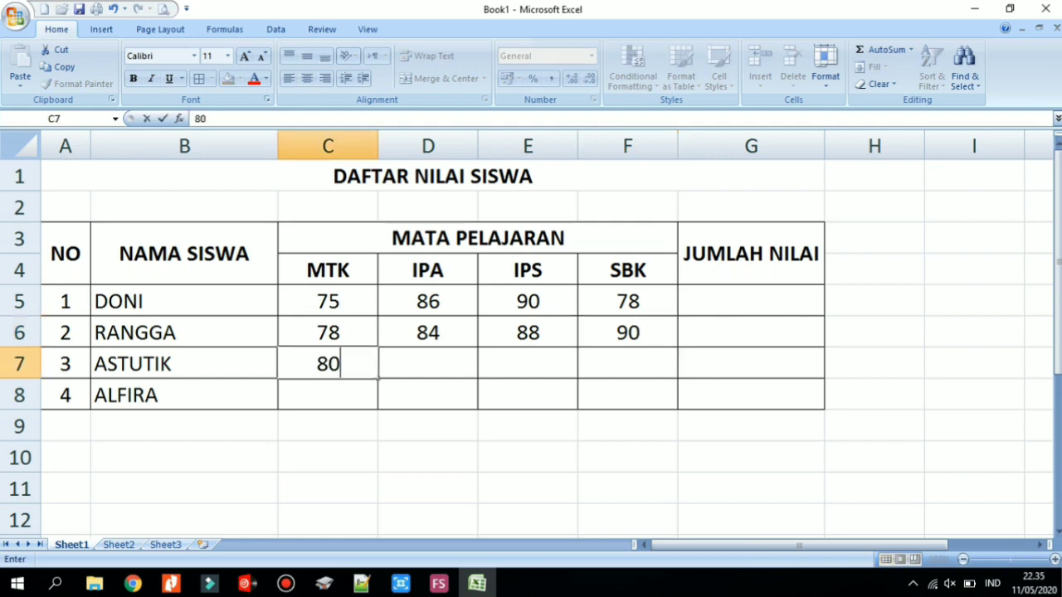
key("Tab")
type("86")
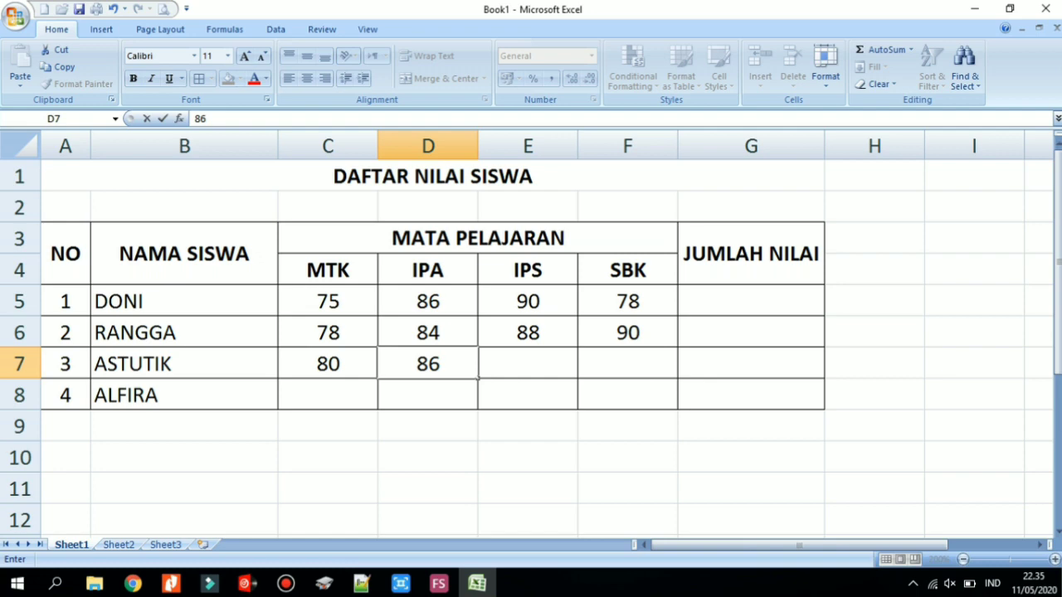
key("Tab")
type("75")
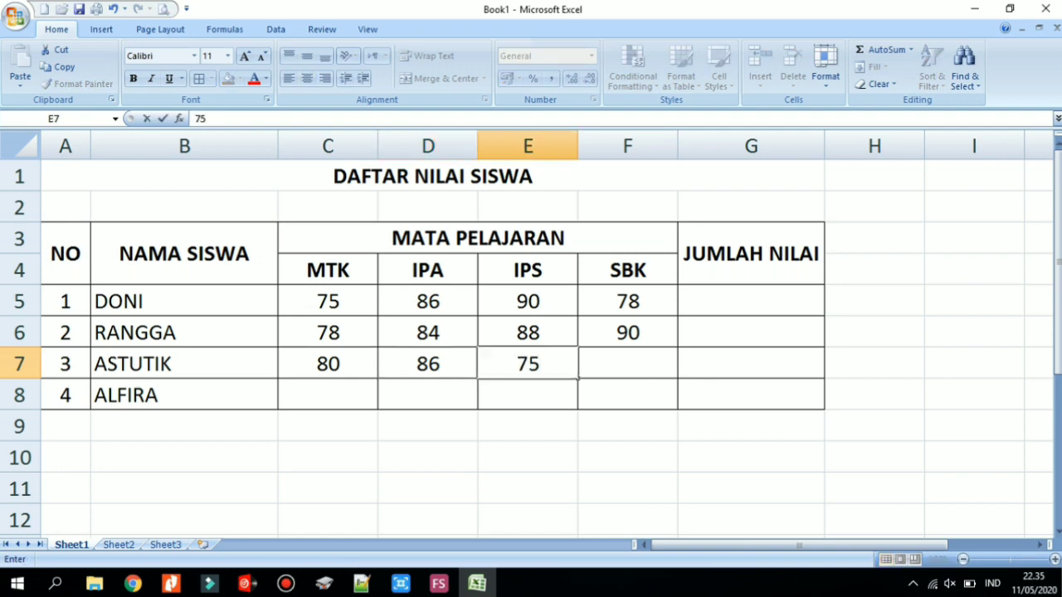
key("Tab")
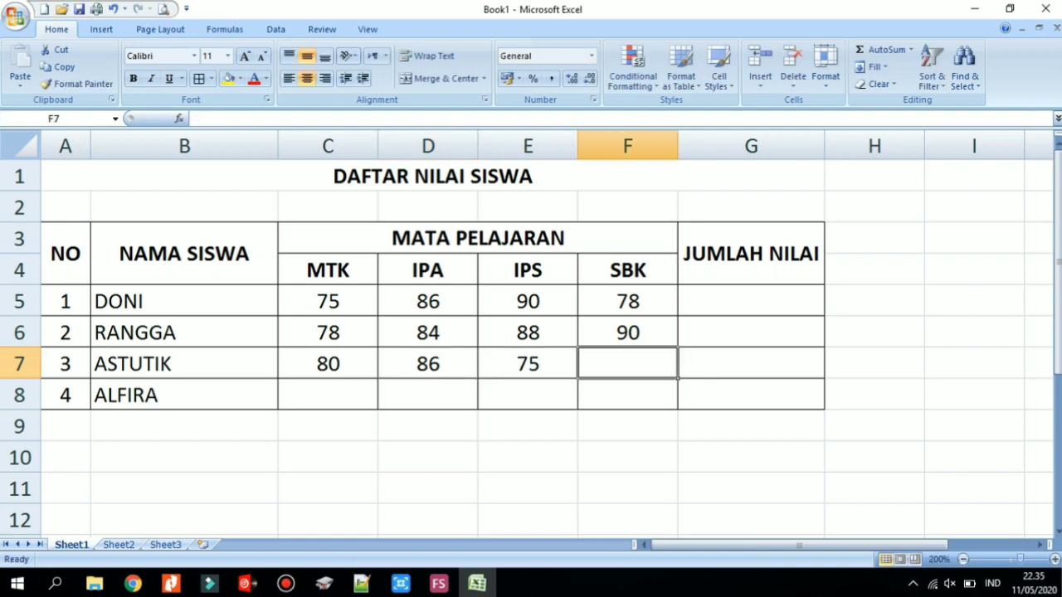
type("82")
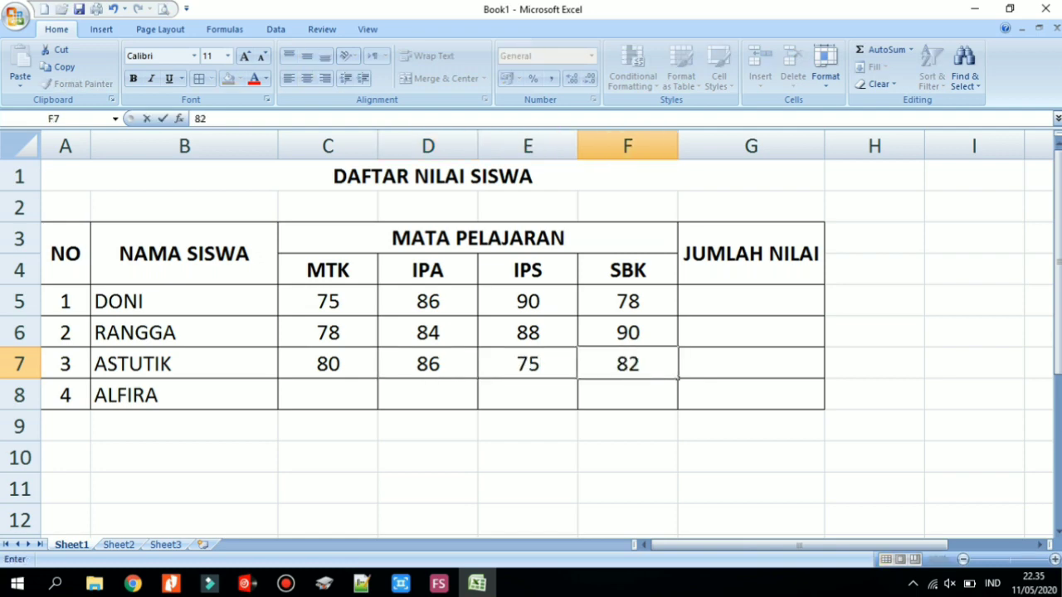
key("Return")
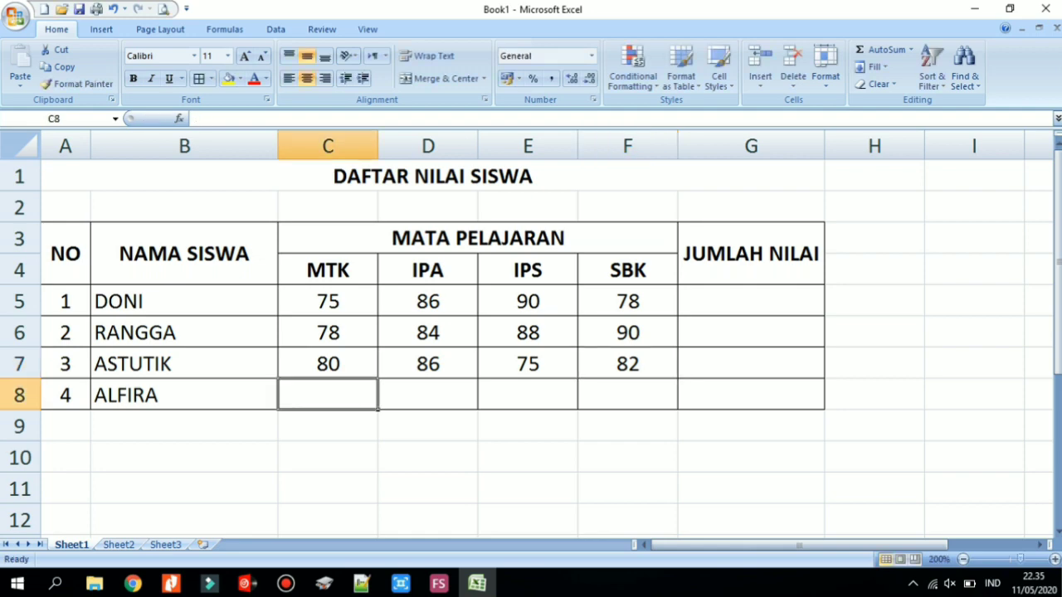
Enter the fourth student's scores in row 8: MTK 78, IPA 75, IPS 88 and SBK 82.
type("78")
key("Tab")
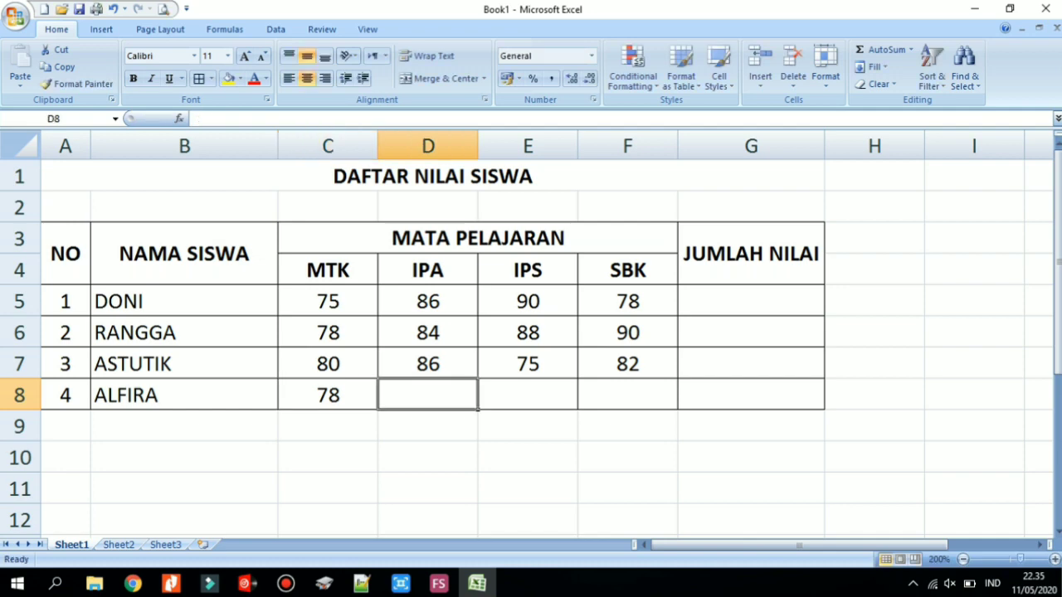
type("75")
key("Tab")
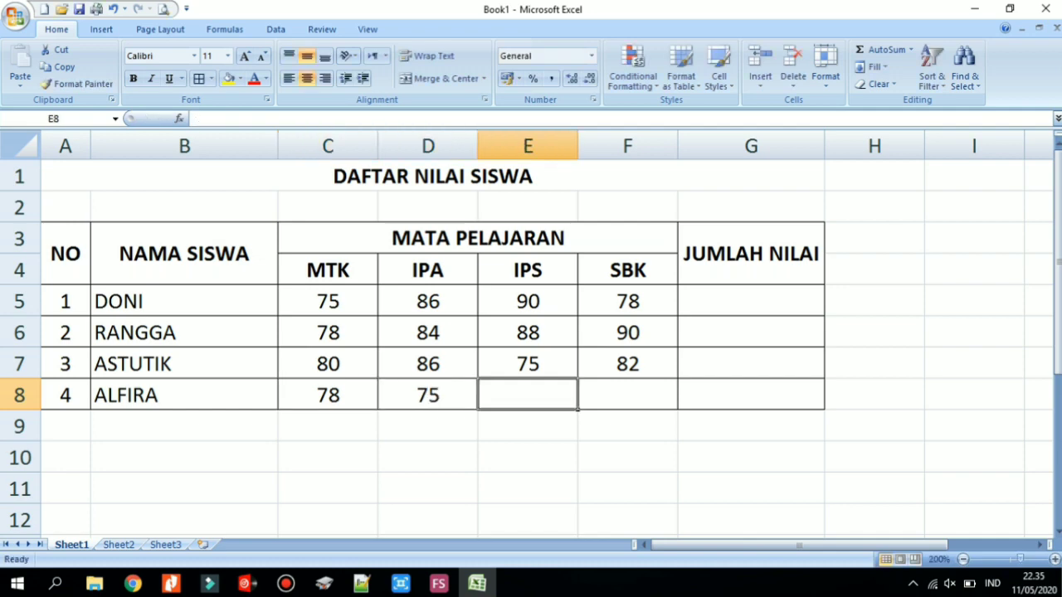
type("88")
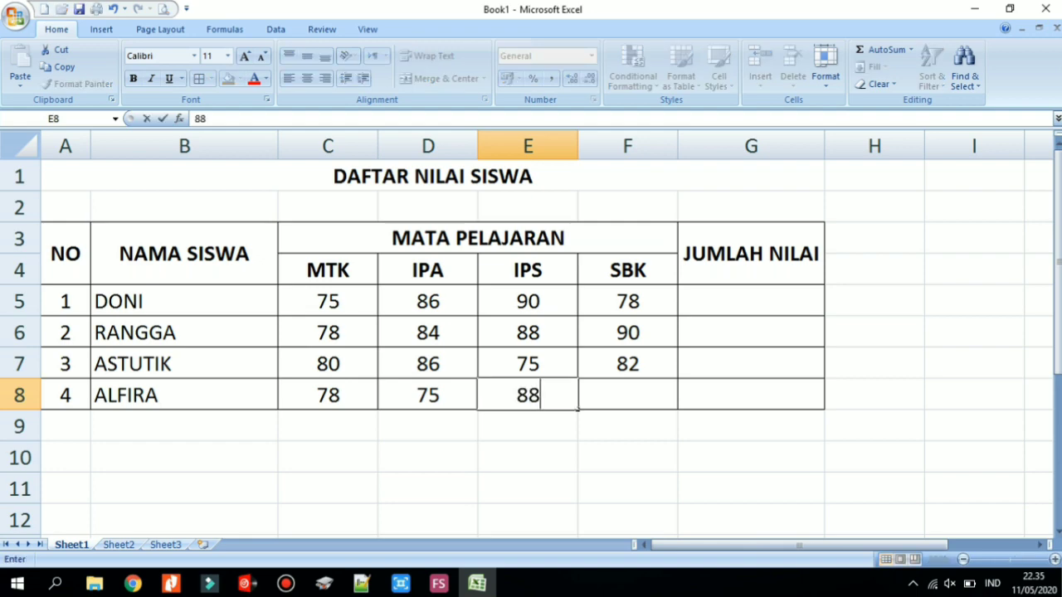
key("Tab")
type("82")
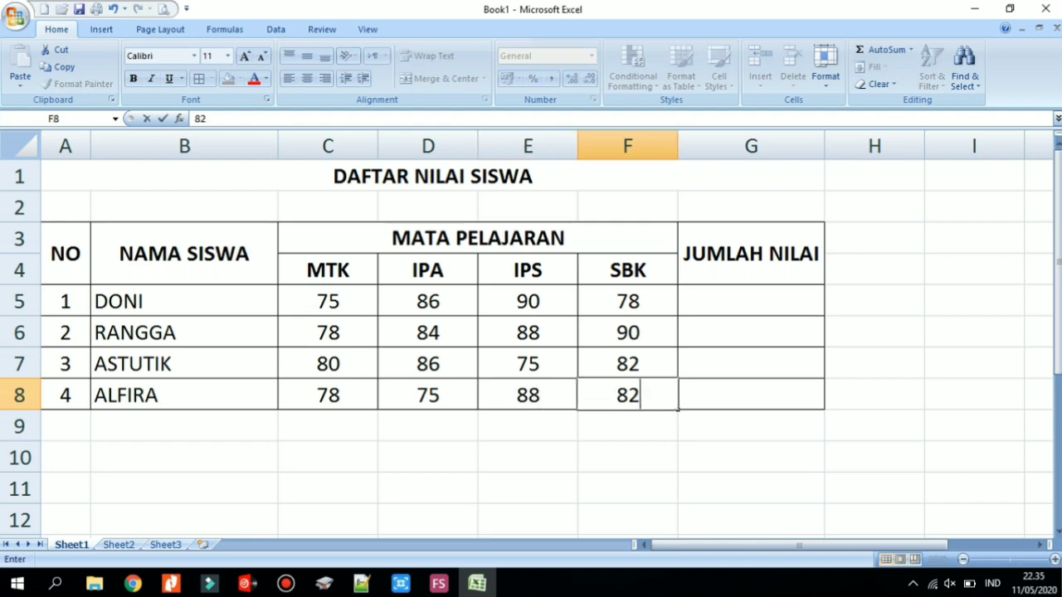
key("Return")
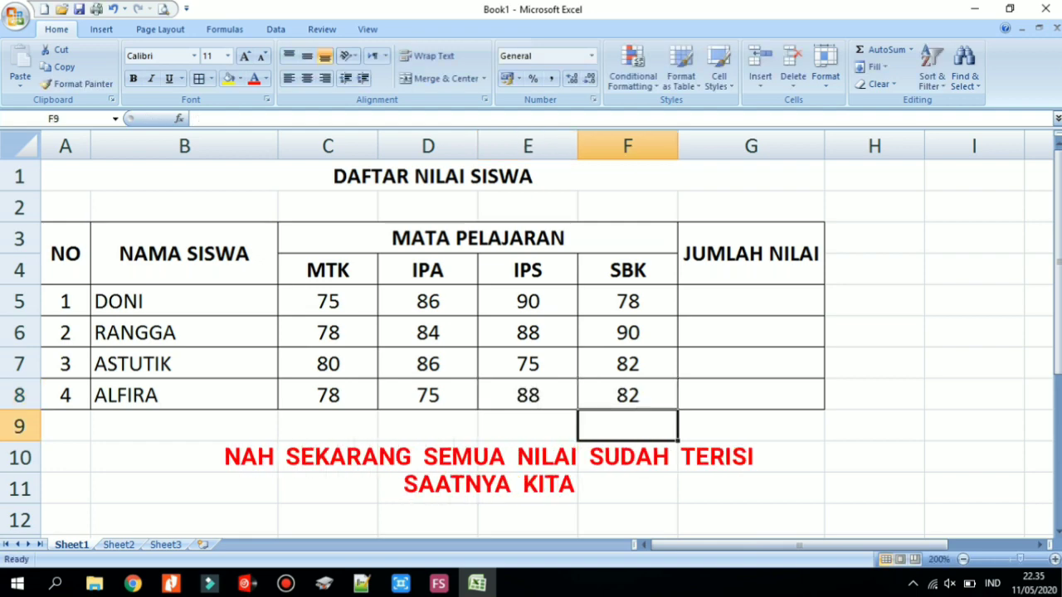
Total the first student's four subject scores in cell G5 with the formula =SUM(C5:F5).
left_click(974, 300)
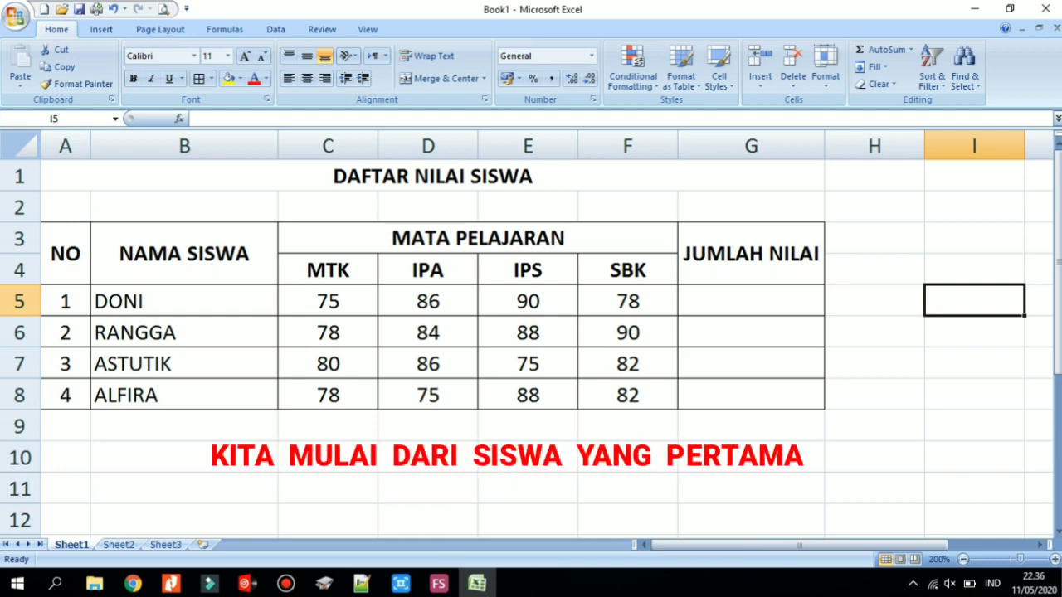
left_click_drag(66, 302, 627, 301)
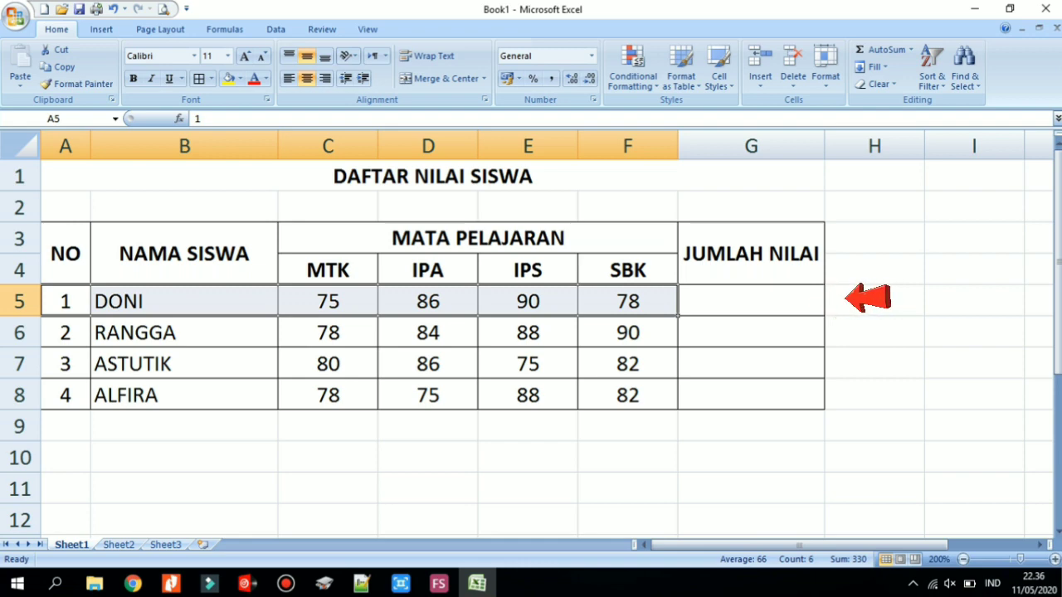
left_click(751, 300)
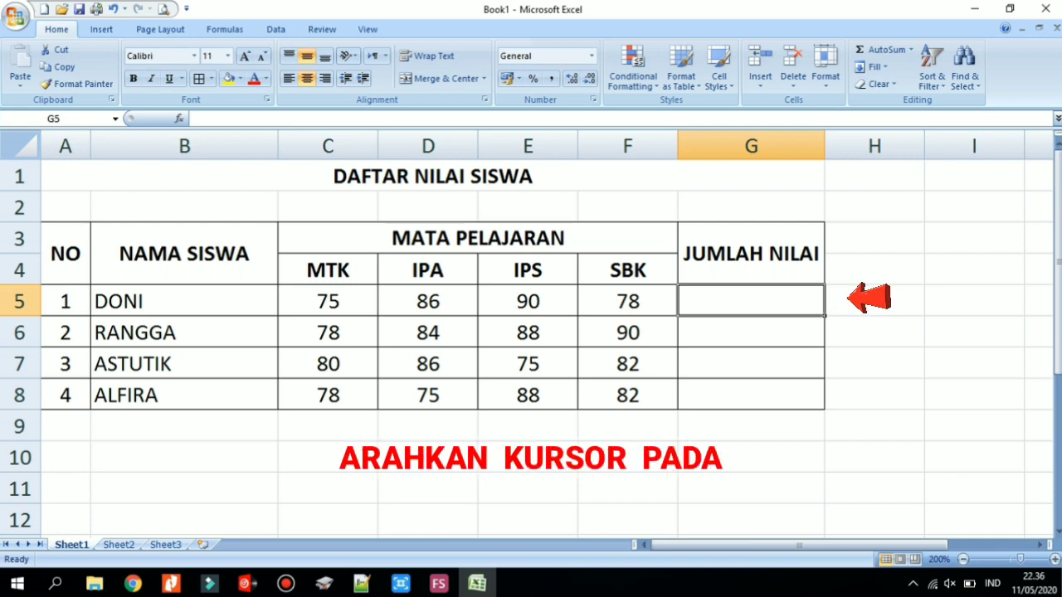
type("=")
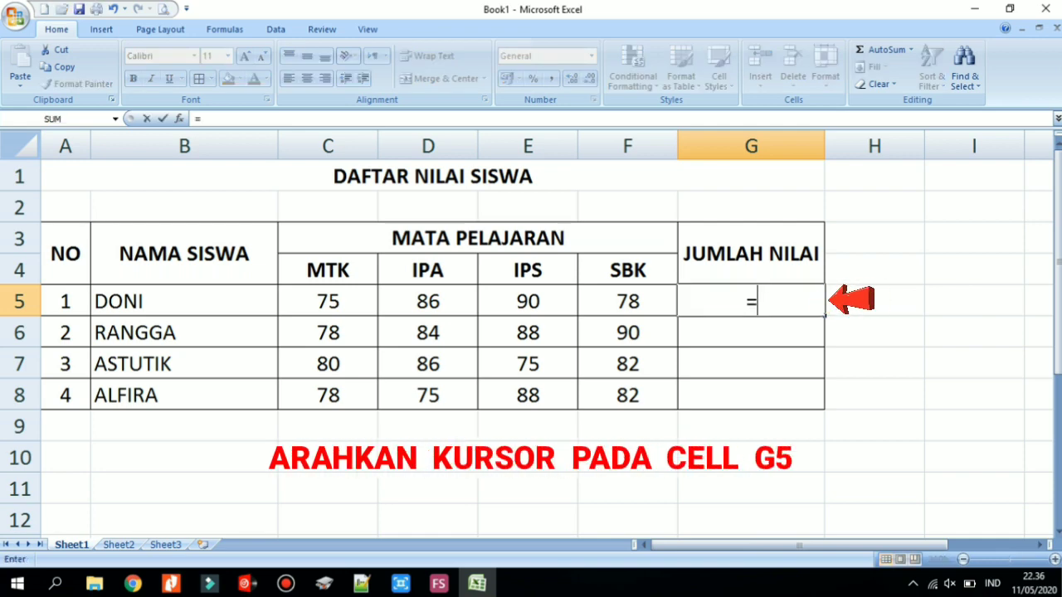
type("sum")
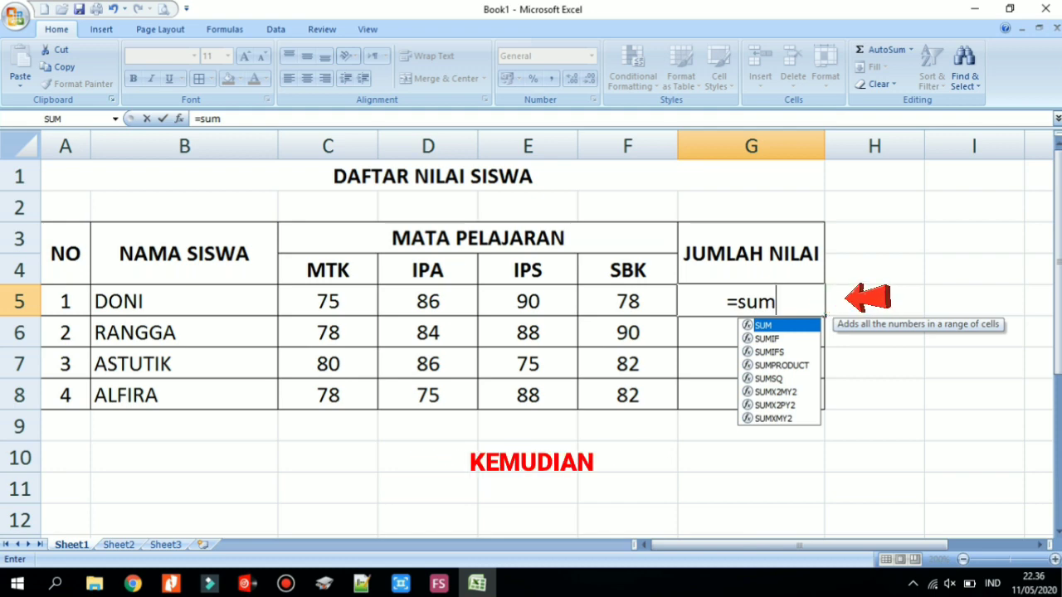
type("(")
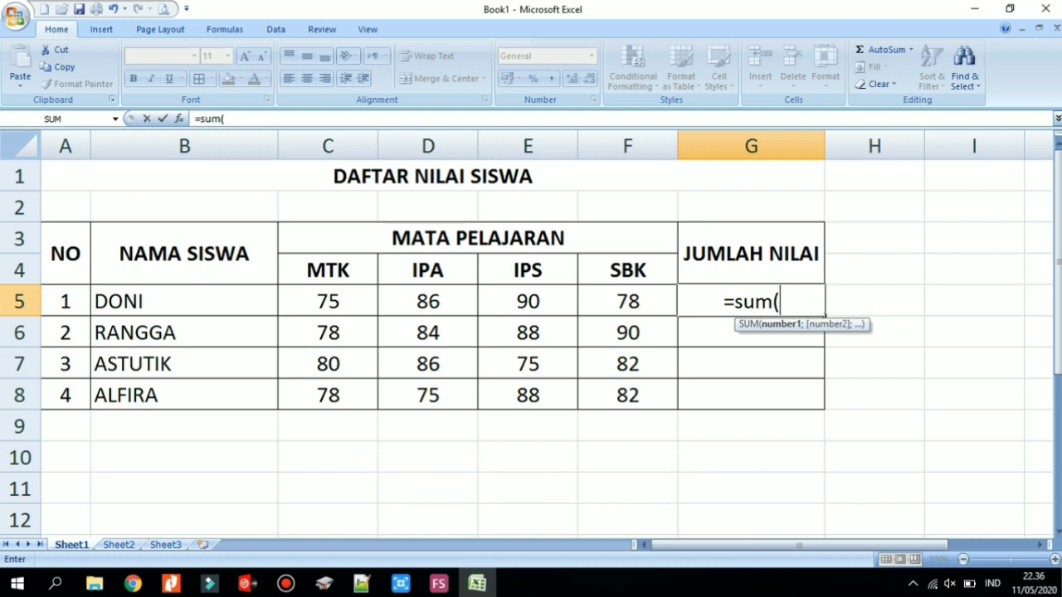
left_click(328, 301)
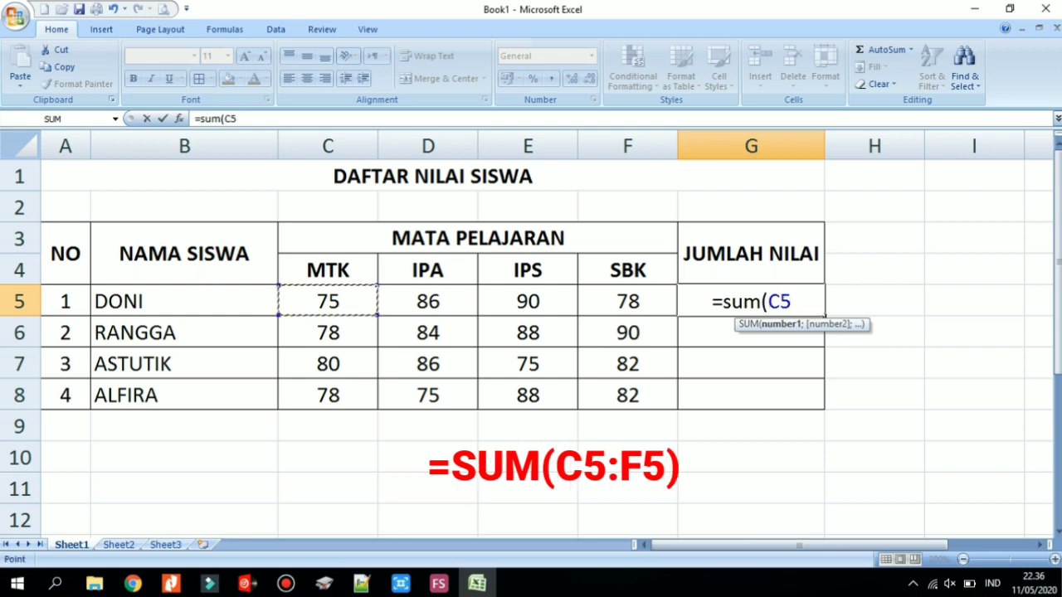
left_click_drag(328, 301, 672, 308)
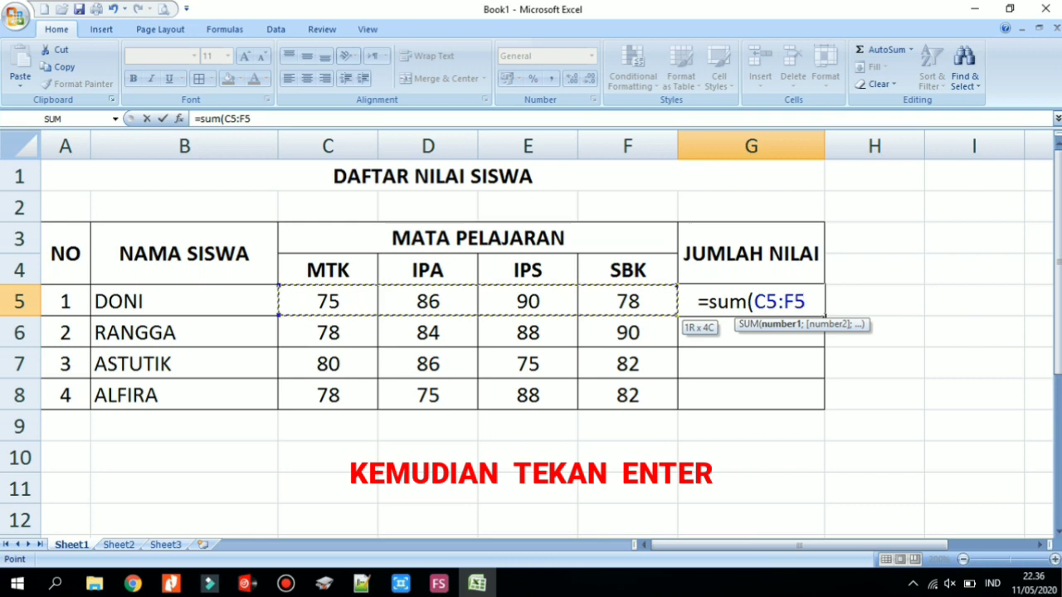
key("shift+Left")
key("shift+Left")
key("shift+Left")
key("shift+Left")
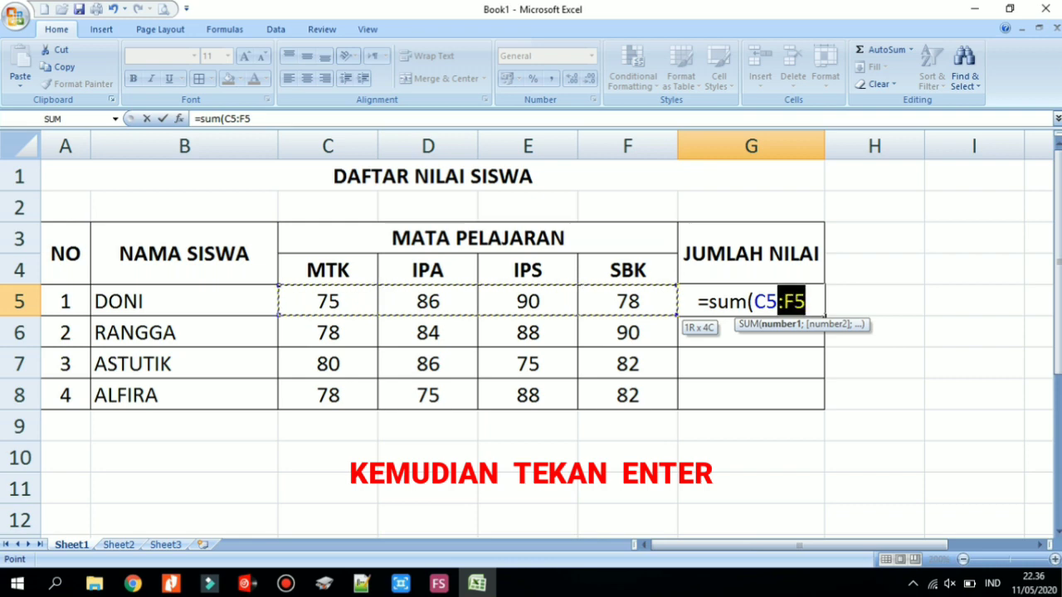
key("shift+Right")
key("shift+Right")
key("shift+Right")
key("shift+Right")
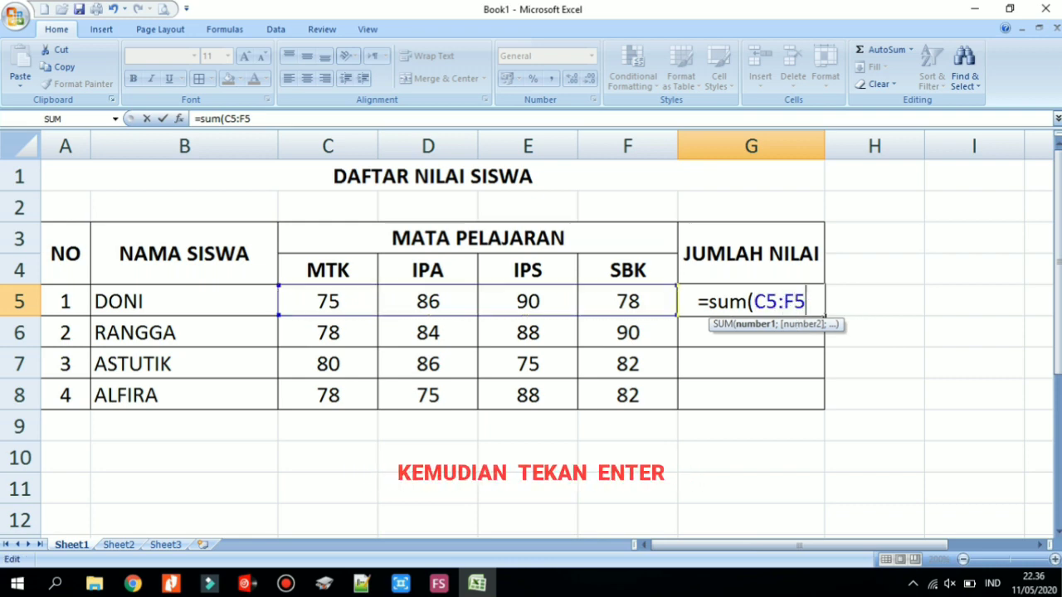
type(")")
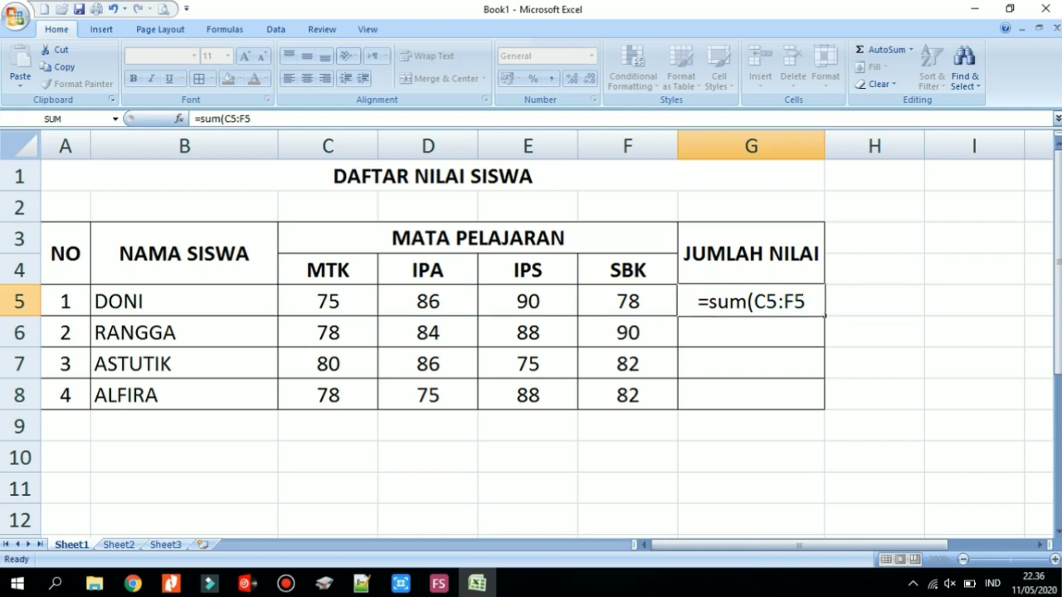
key("Return")
left_click(751, 302)
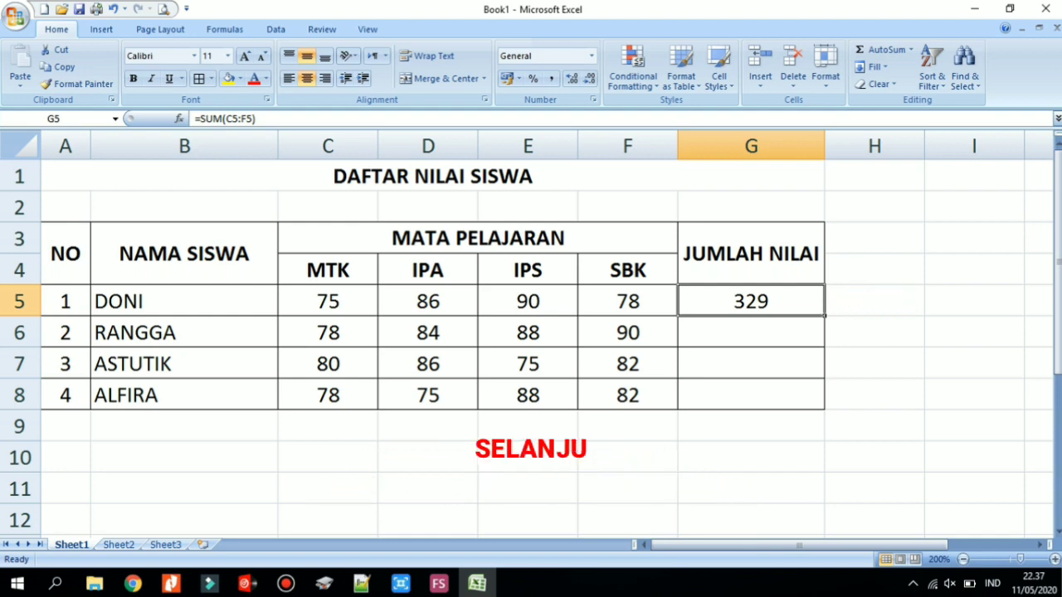
Total the second student's four subject scores in cell G6 with the formula =SUM(C6:F6).
left_click(751, 331)
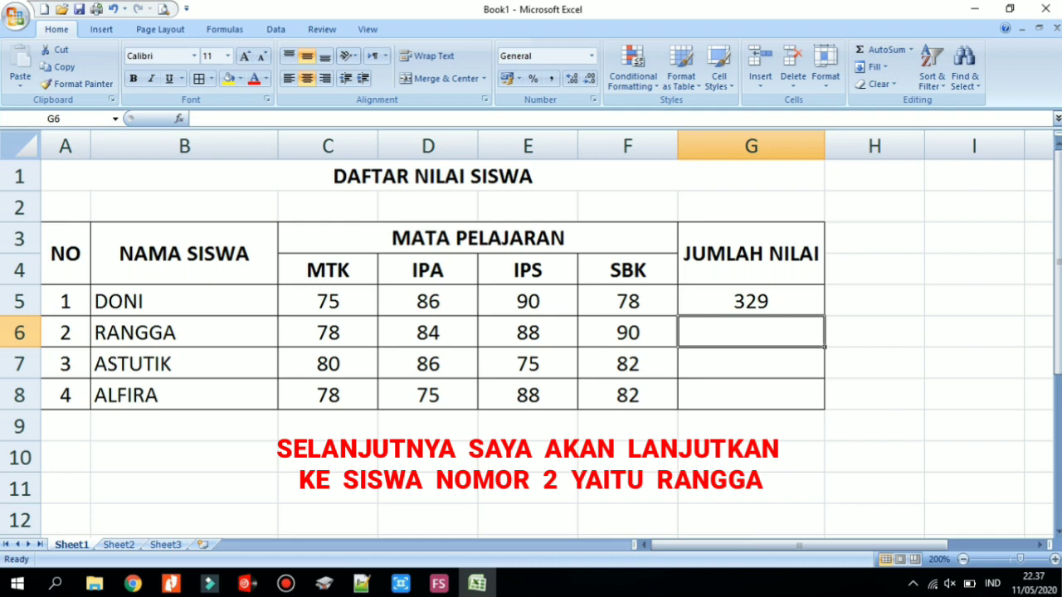
left_click_drag(65, 332, 627, 332)
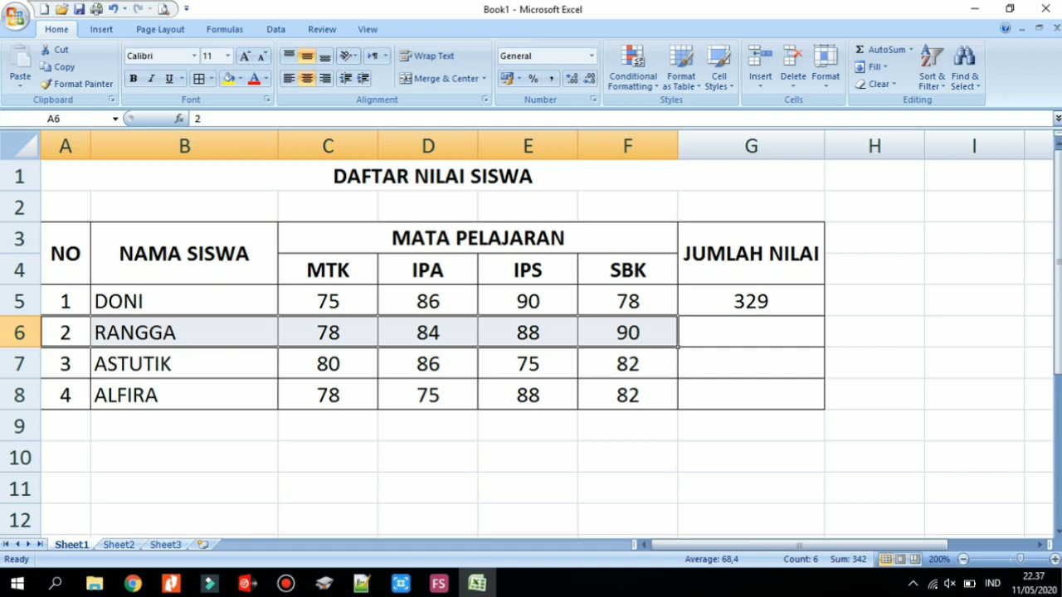
left_click(751, 332)
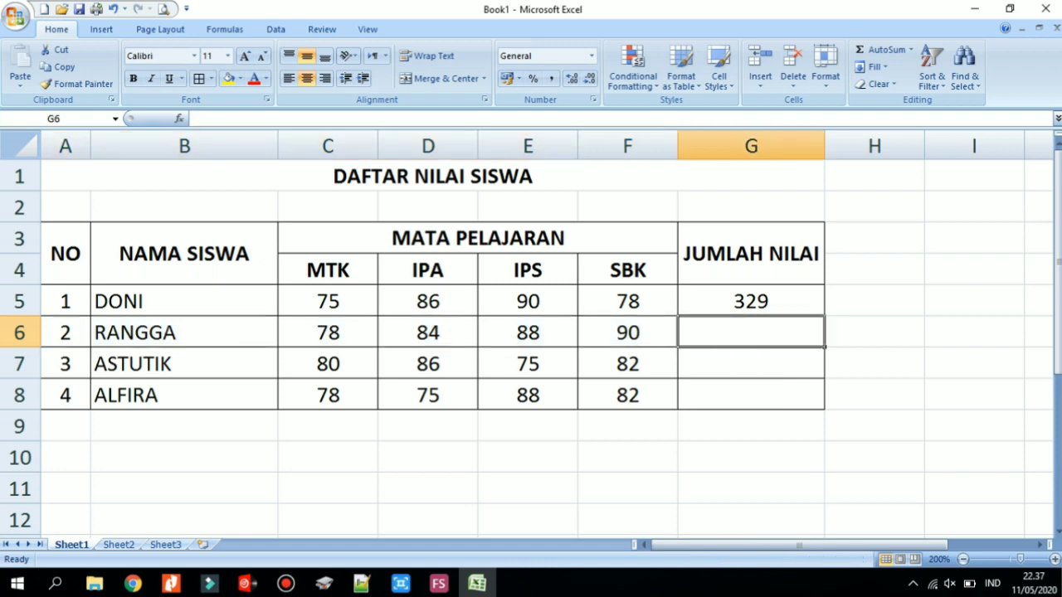
type("=")
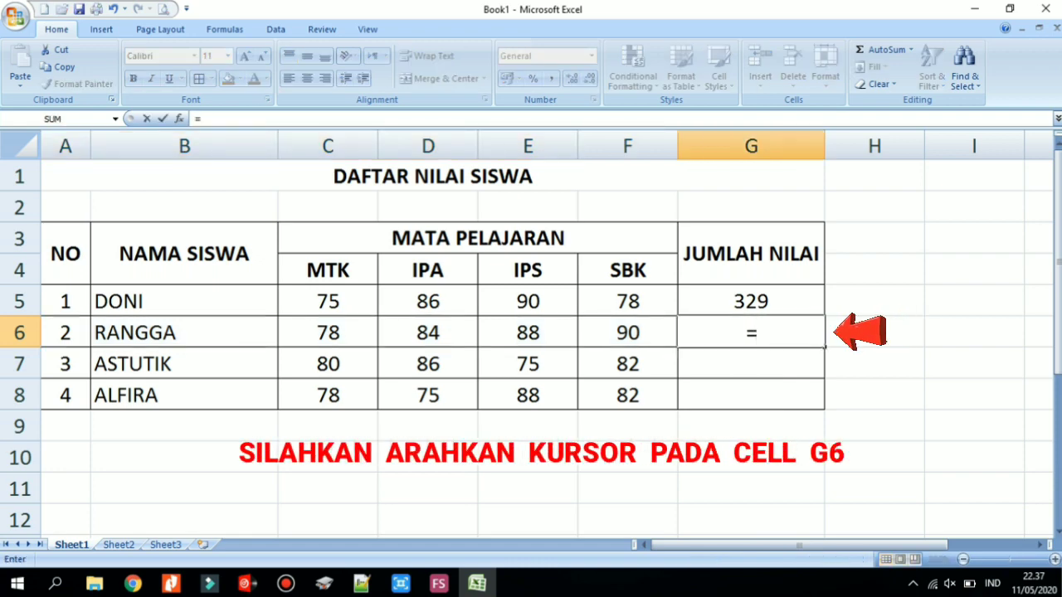
type("sum")
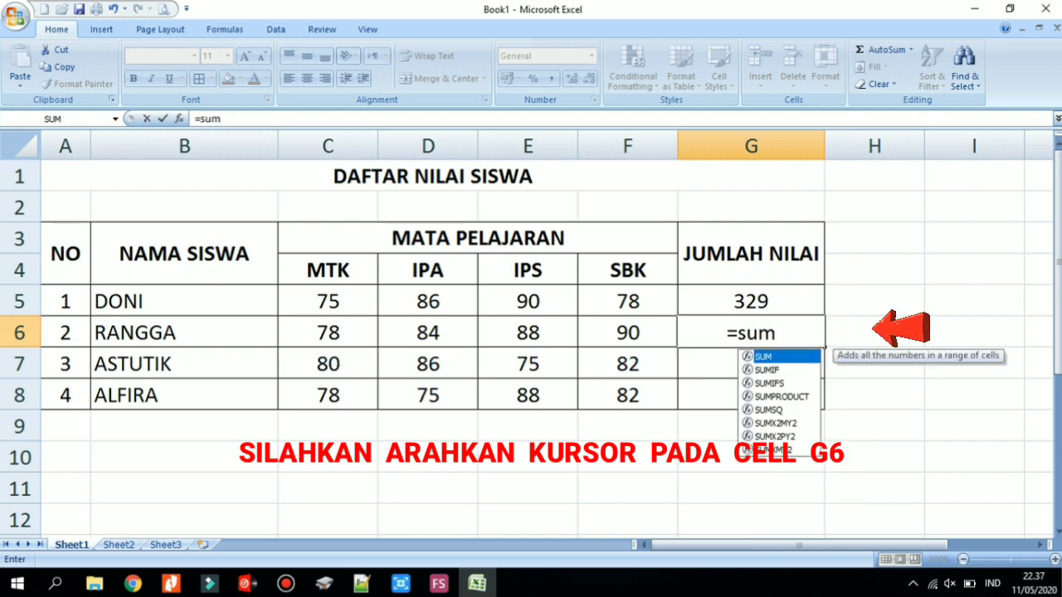
type("(")
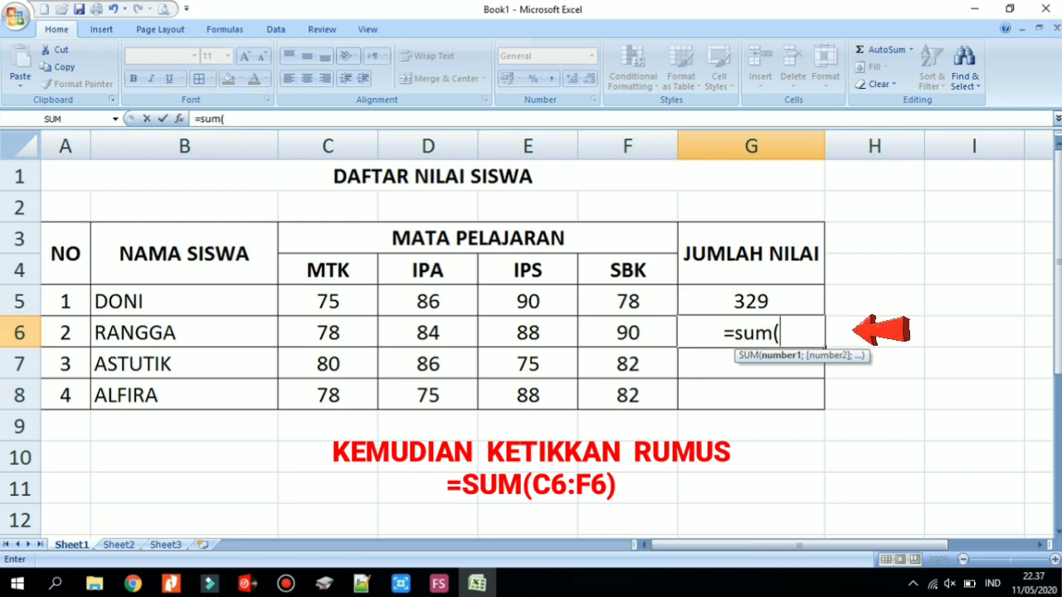
left_click(327, 333)
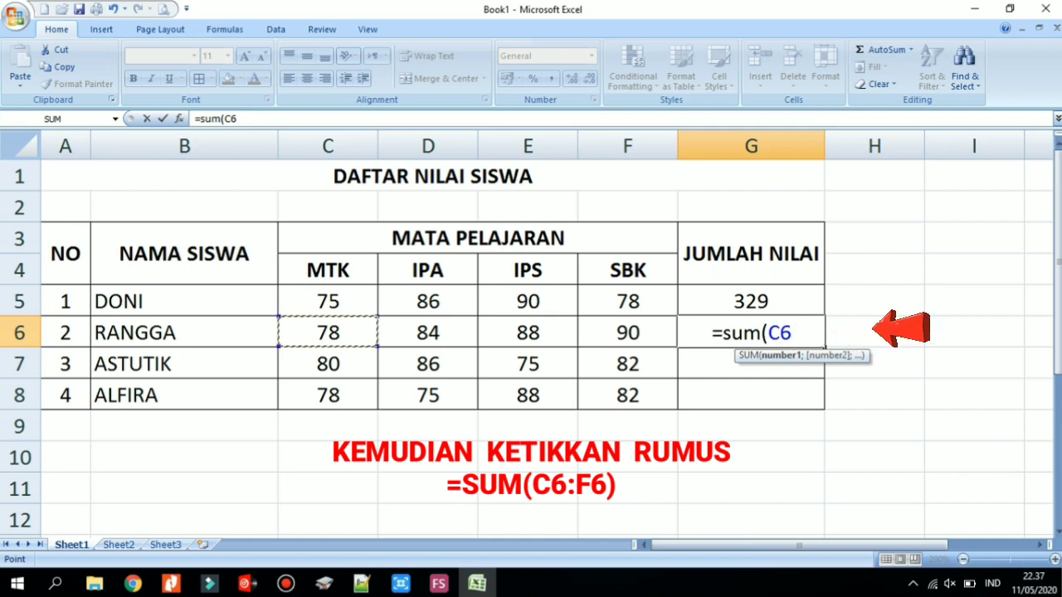
left_click_drag(328, 333, 676, 346)
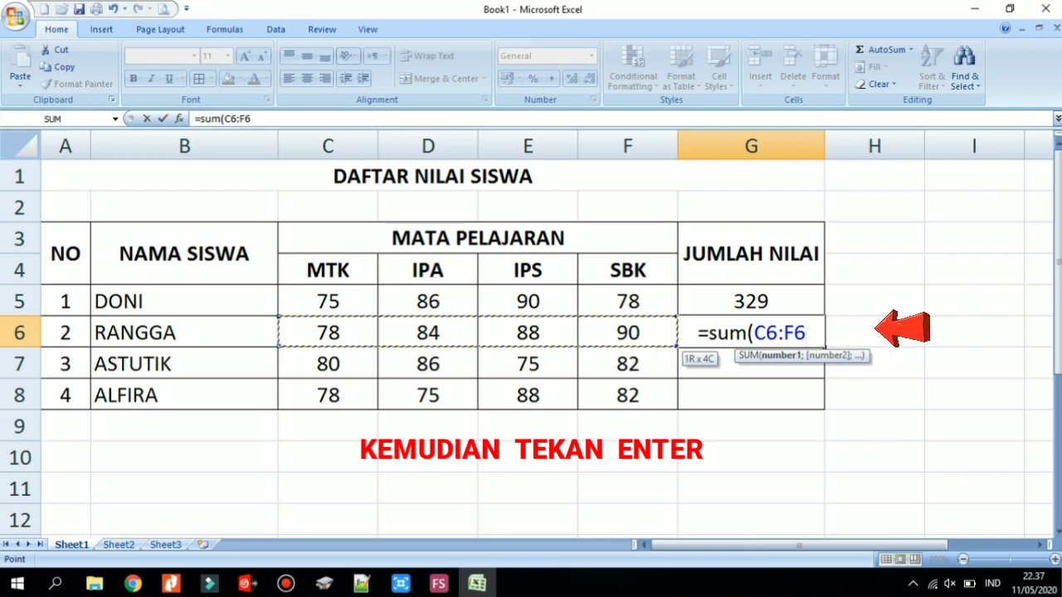
key("Return")
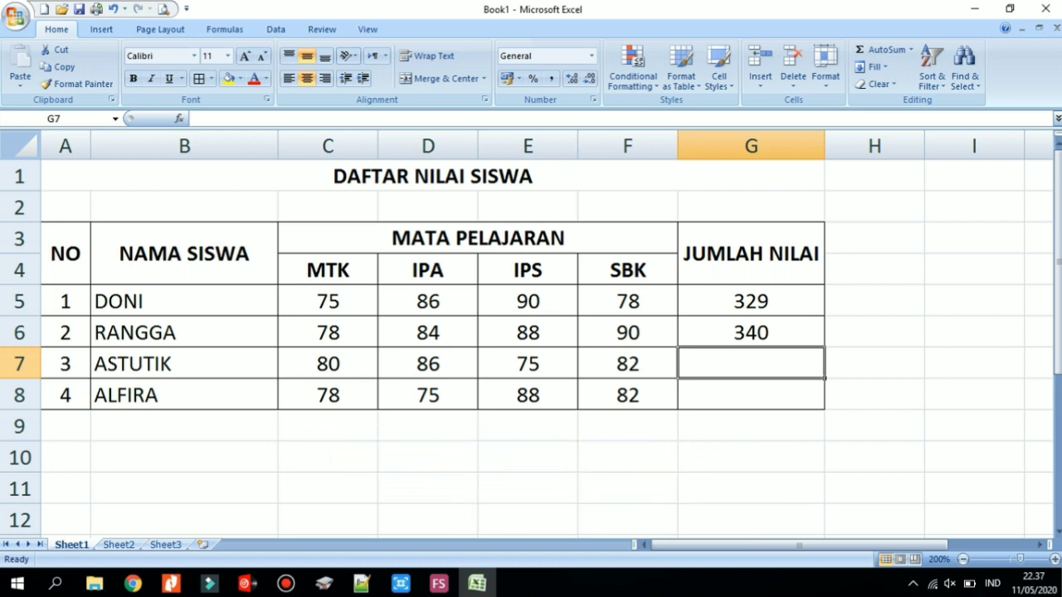
Copy the SUM formula from G5 down through G8 to total the scores of all the students.
left_click(750, 301)
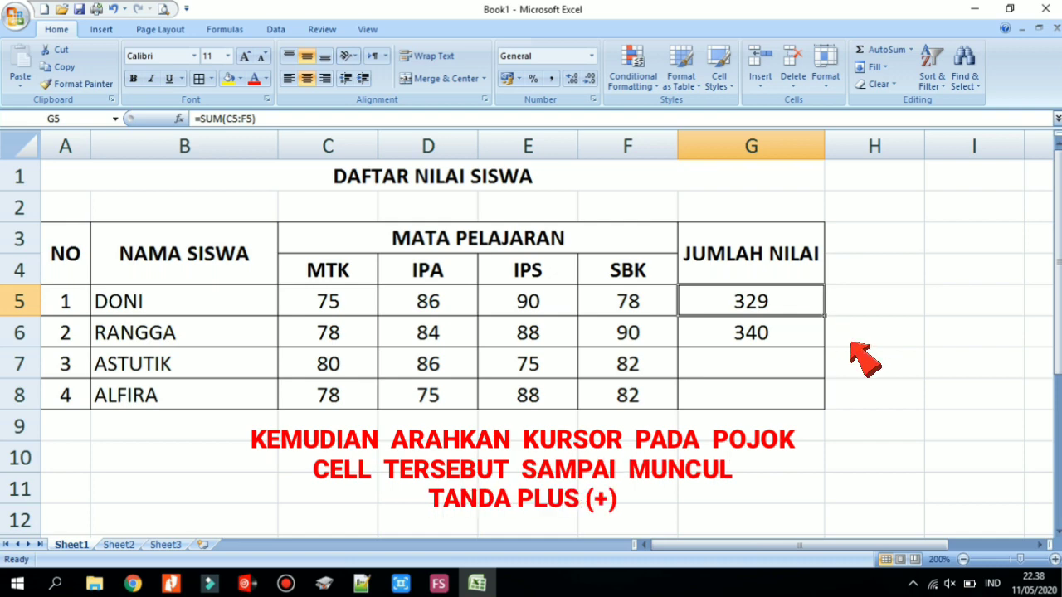
left_click_drag(825, 316, 826, 406)
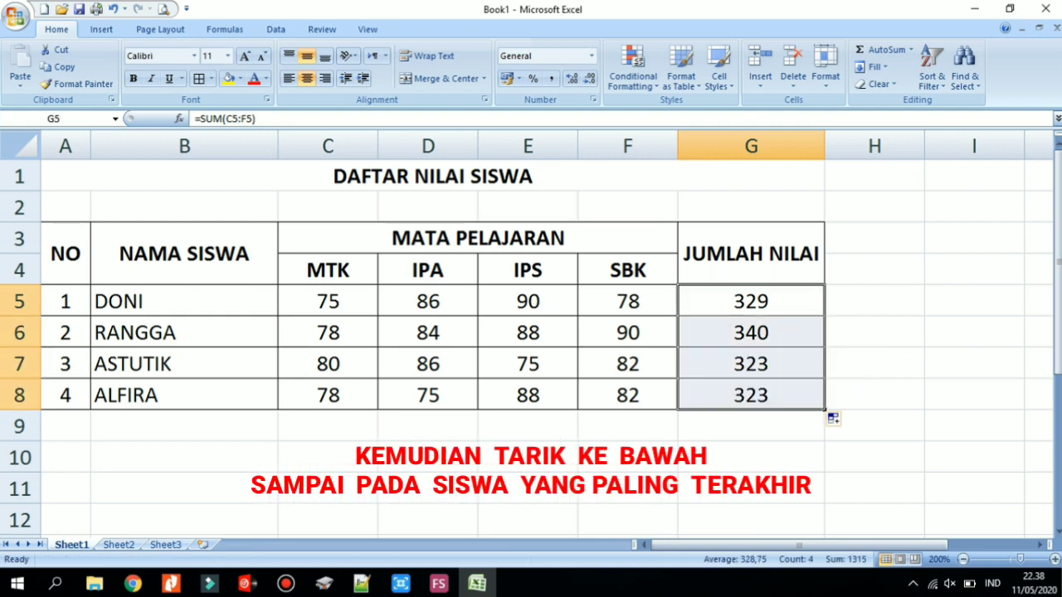
left_click(750, 363)
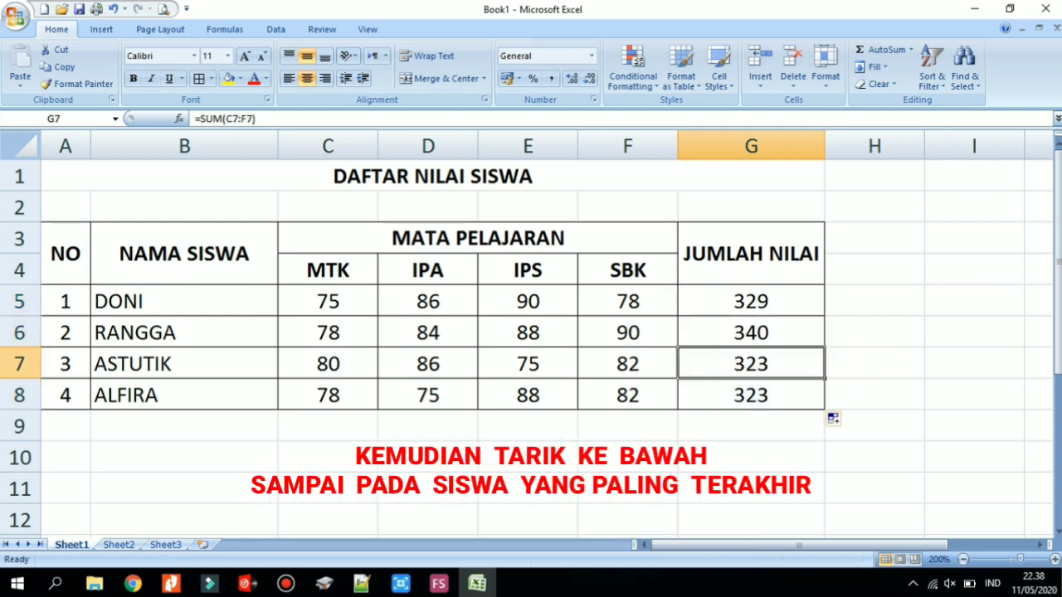
left_click(974, 362)
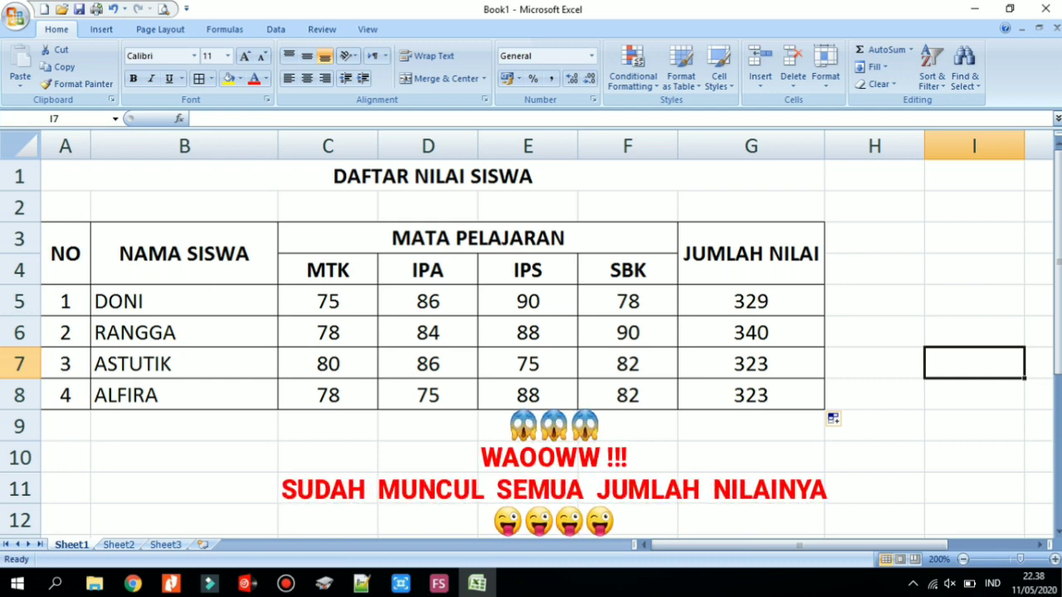
Change the fourth student's IPA score in cell D8 to 76.
left_click(427, 395)
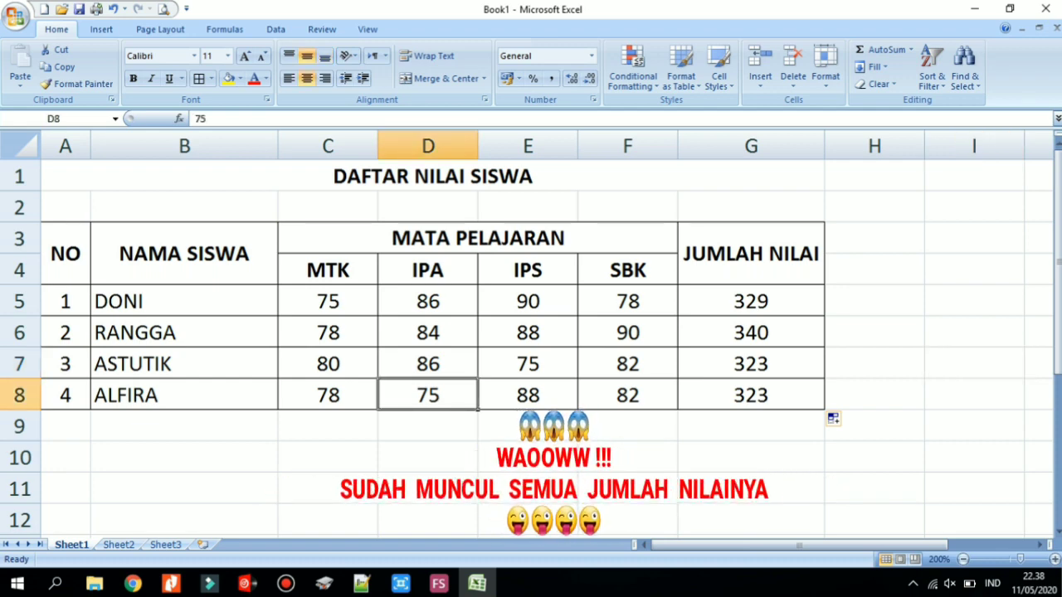
type("76")
key("Return")
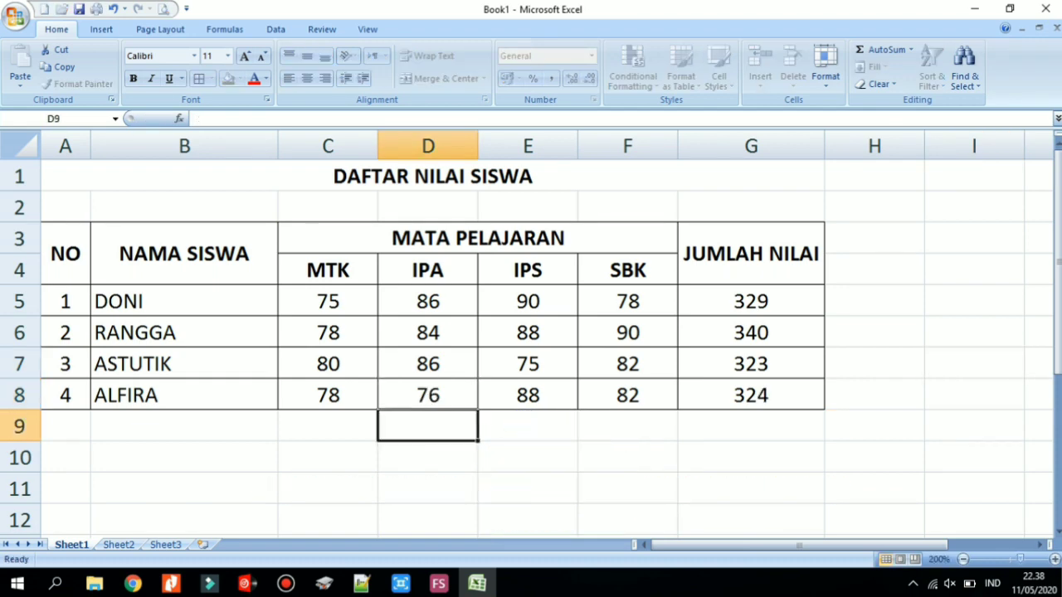